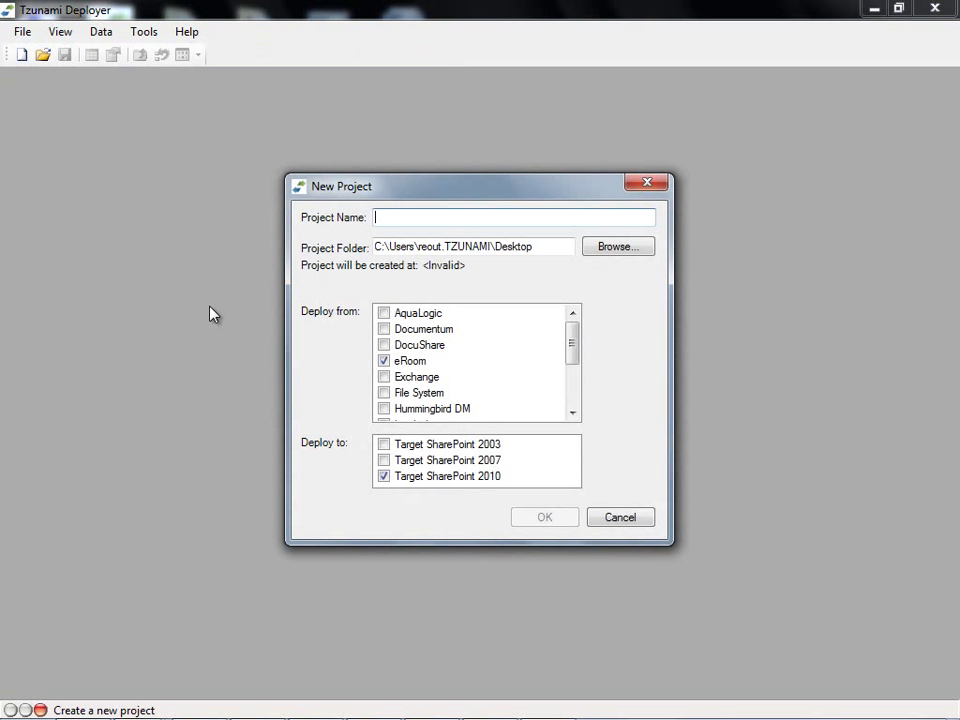
- Name the new project File Share Demo and keep the Desktop as its project folder
{"action": "type", "text": "are De"}
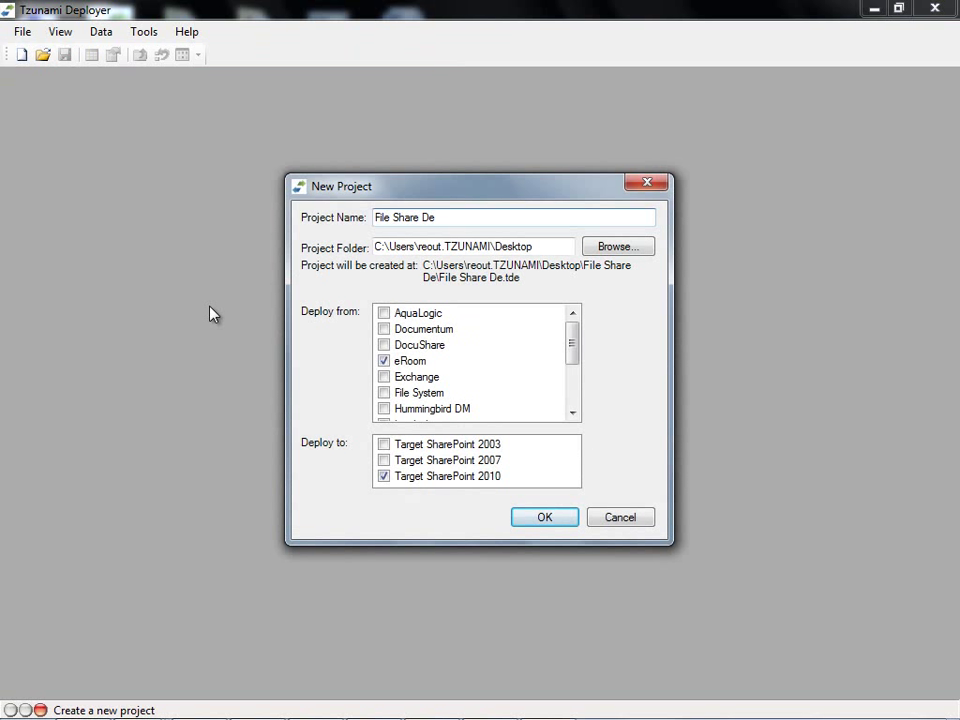
{"action": "type", "text": "mo"}
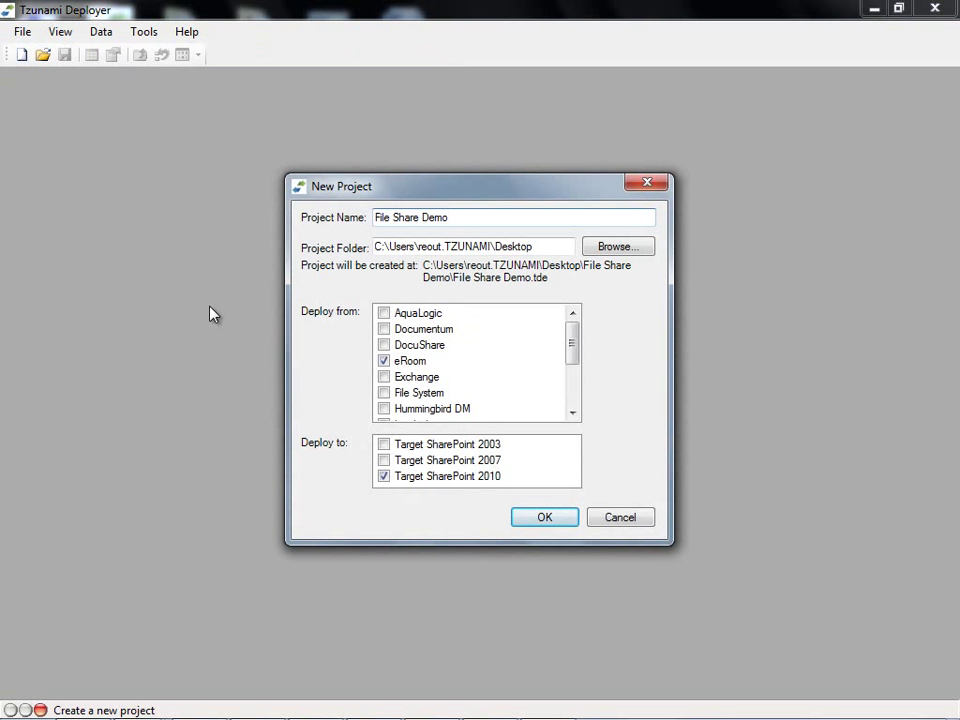
{"action": "left_click", "coordinate": [624, 260]}
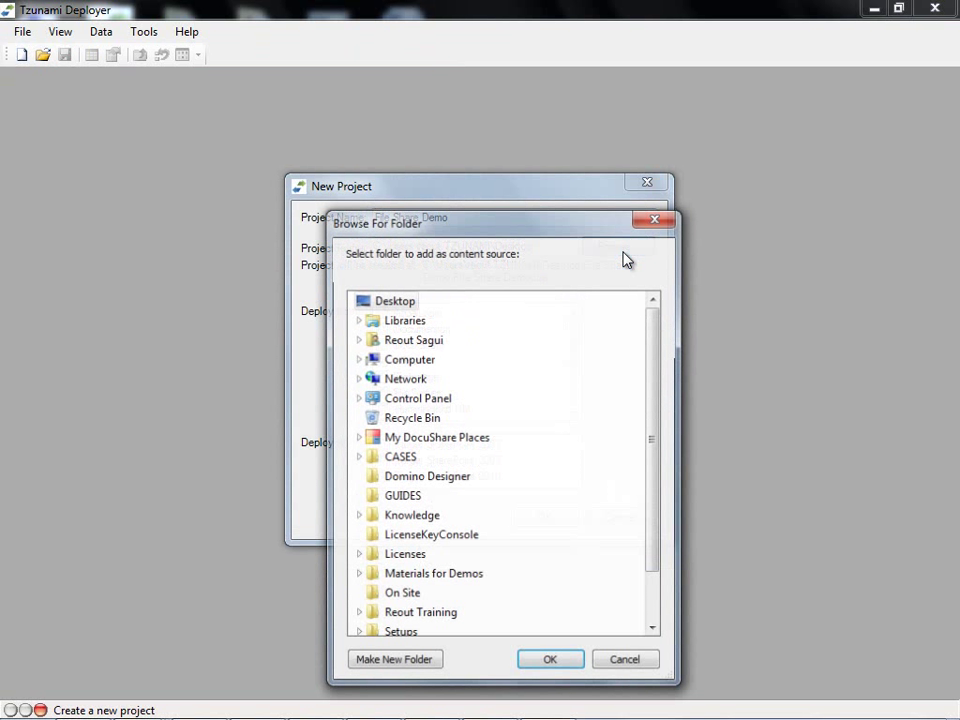
{"action": "left_click", "coordinate": [549, 663]}
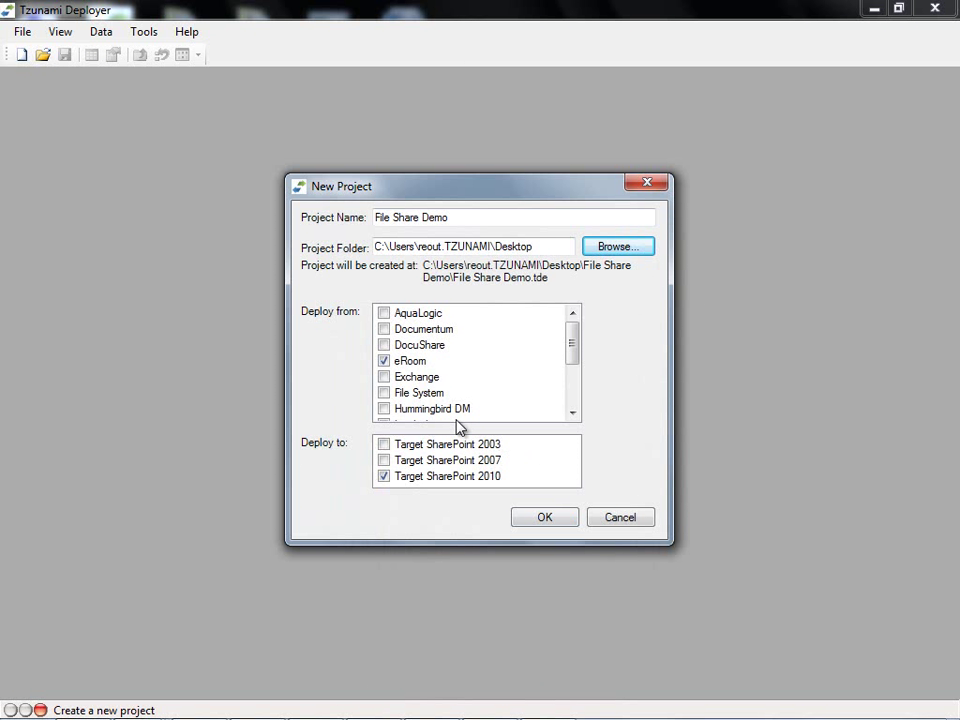
- Create the project with File System instead of eRoom as the source and Target SharePoint 2010 as the destination
{"action": "left_click", "coordinate": [384, 362]}
{"action": "left_click", "coordinate": [387, 395]}
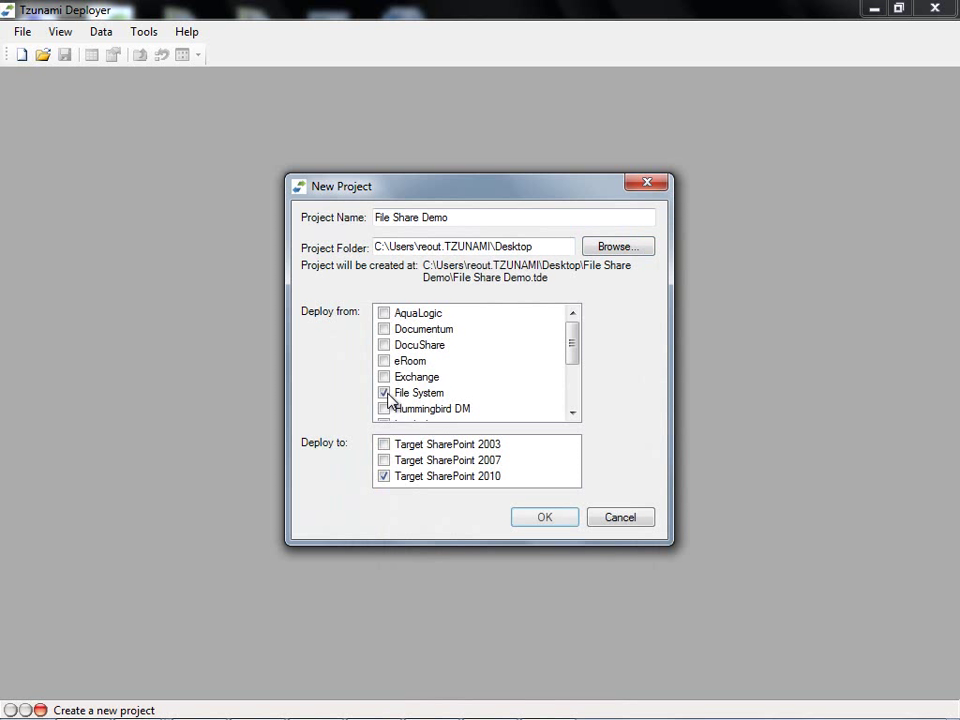
{"action": "left_click", "coordinate": [384, 477]}
{"action": "left_click", "coordinate": [384, 477]}
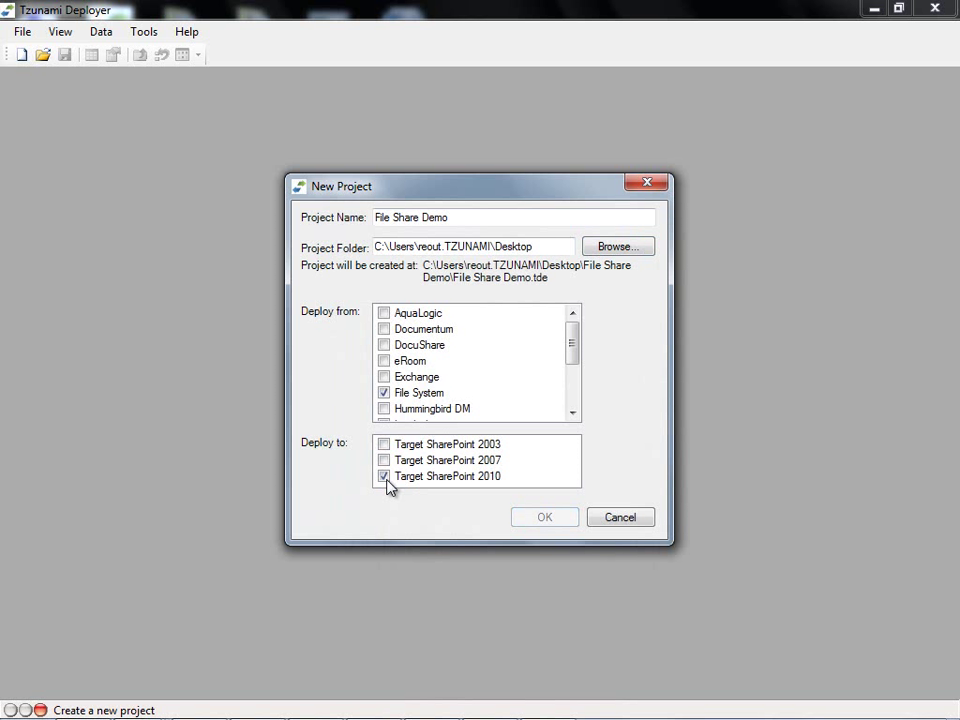
{"action": "left_click", "coordinate": [558, 522]}
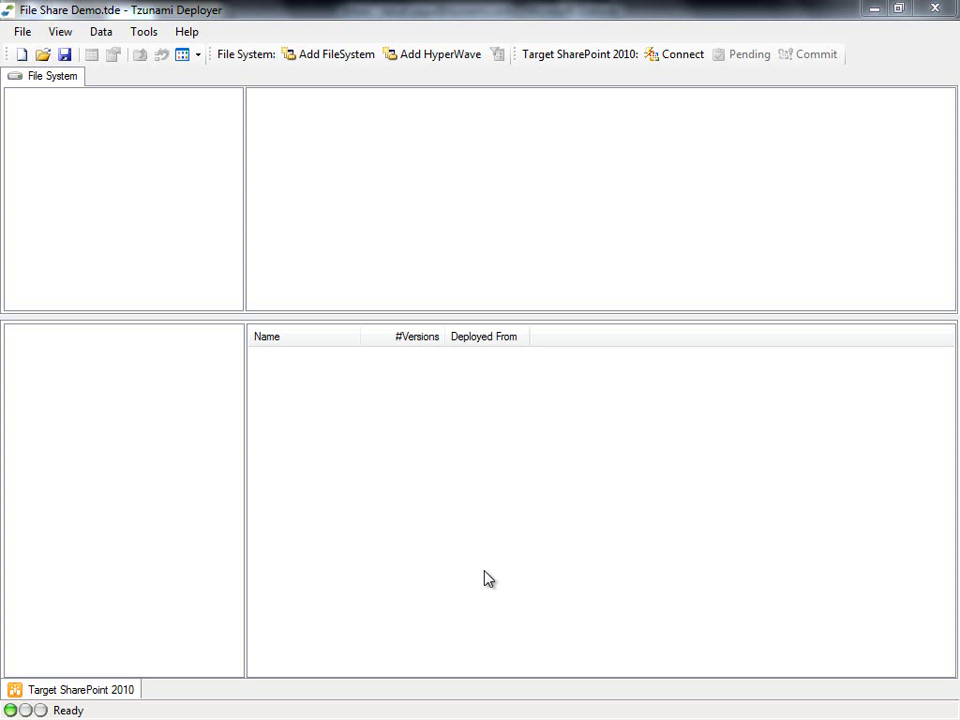
- Set up a new file system root named Demo that points to the C:\Demo folder
{"action": "right_click", "coordinate": [166, 198]}
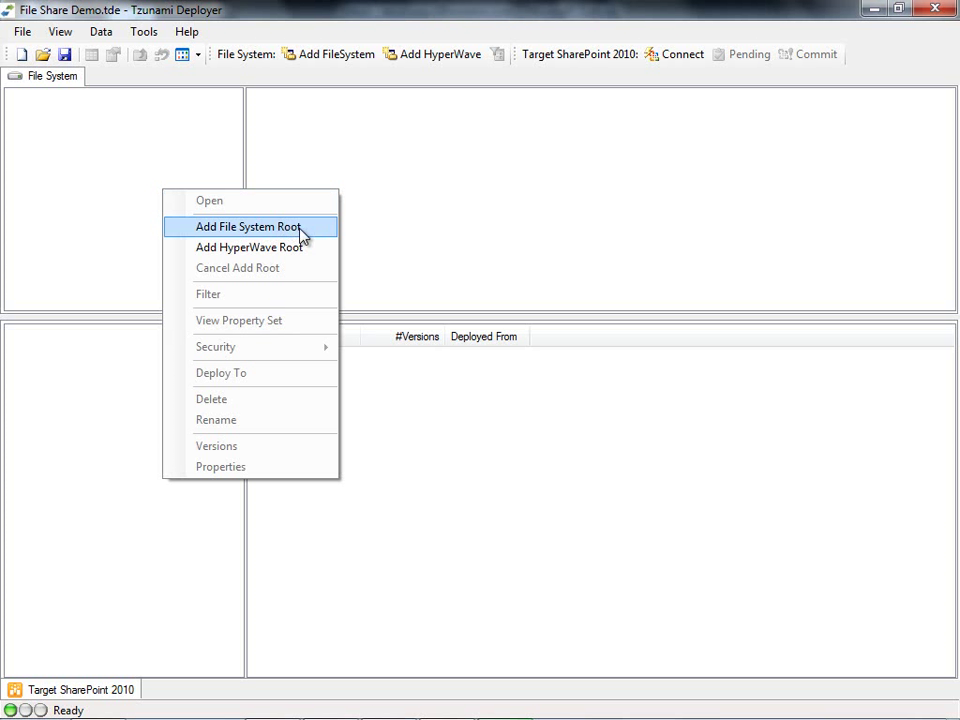
{"action": "left_click", "coordinate": [248, 227]}
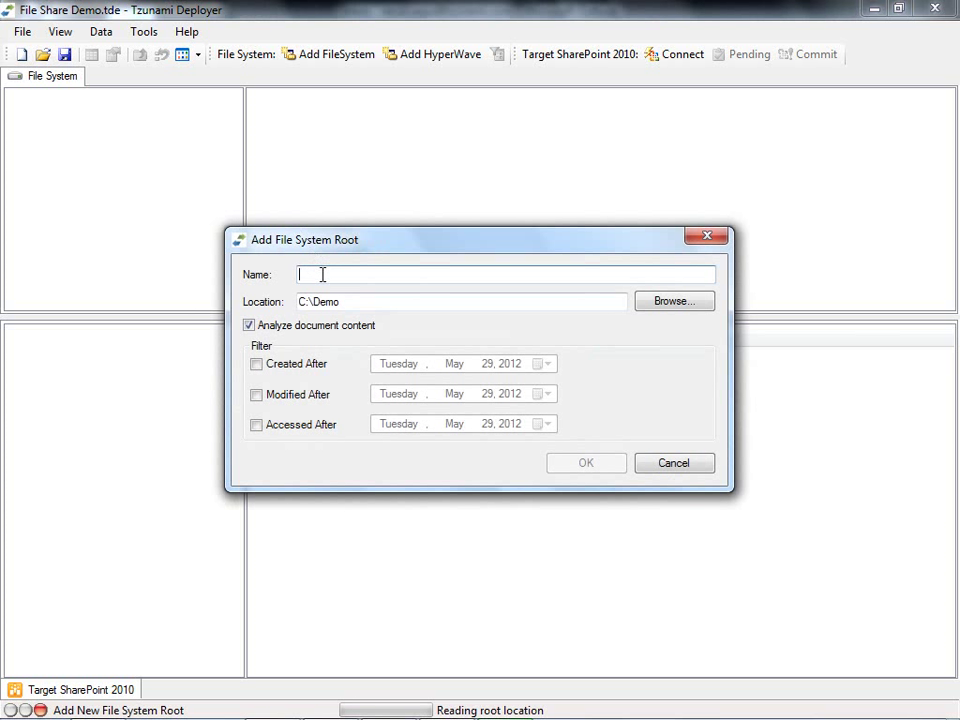
{"action": "type", "text": "De"}
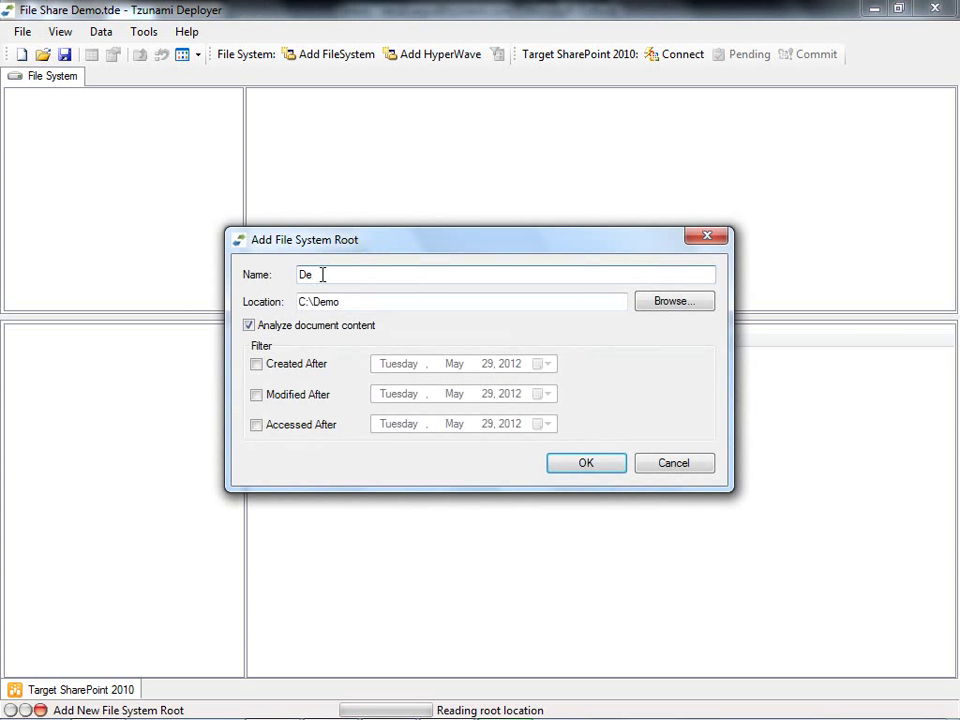
{"action": "type", "text": "mo"}
{"action": "left_click", "coordinate": [697, 305]}
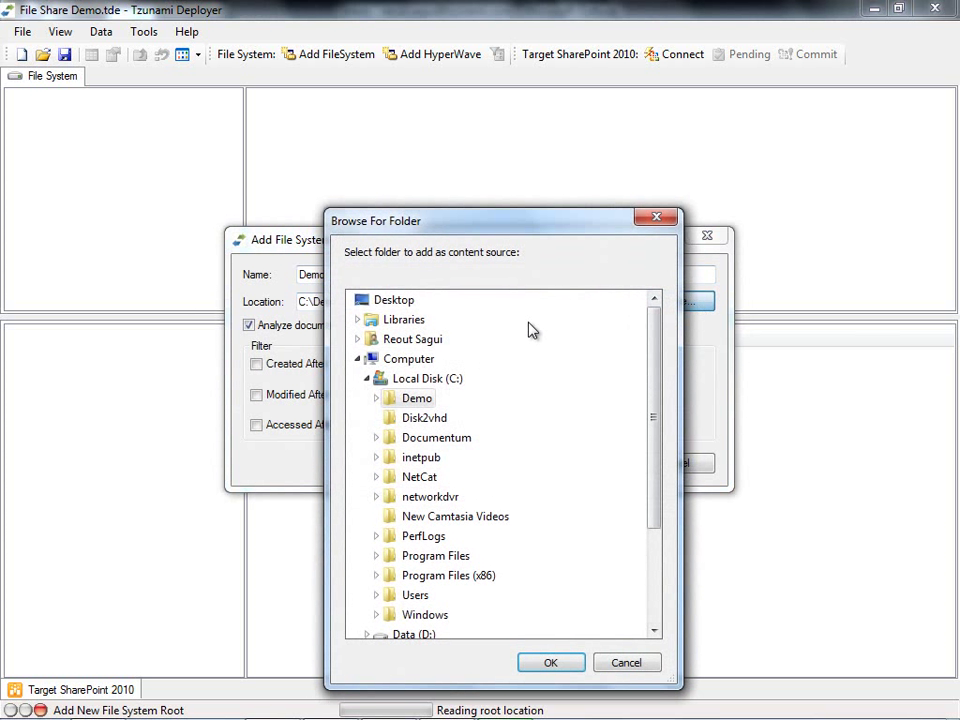
{"action": "left_click", "coordinate": [420, 400]}
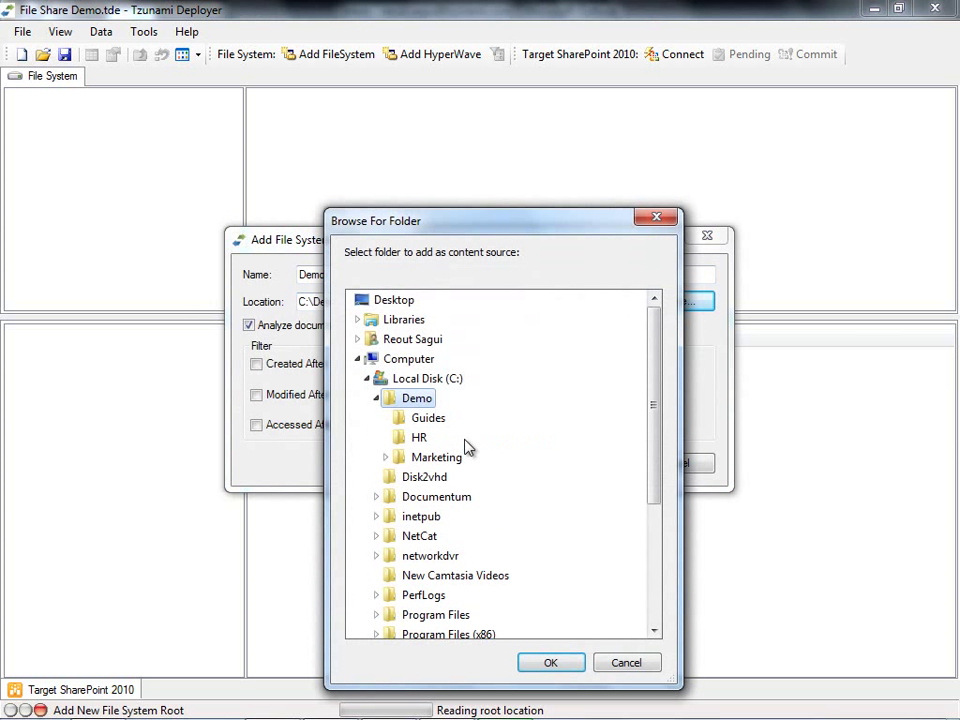
{"action": "left_click", "coordinate": [551, 663]}
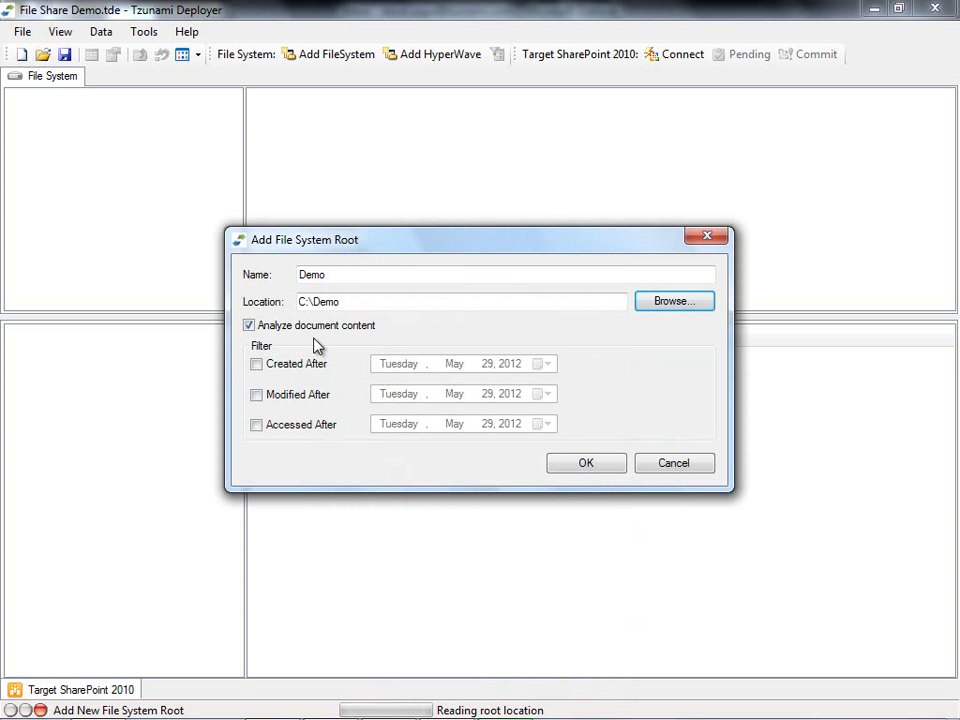
{"action": "left_click", "coordinate": [256, 364]}
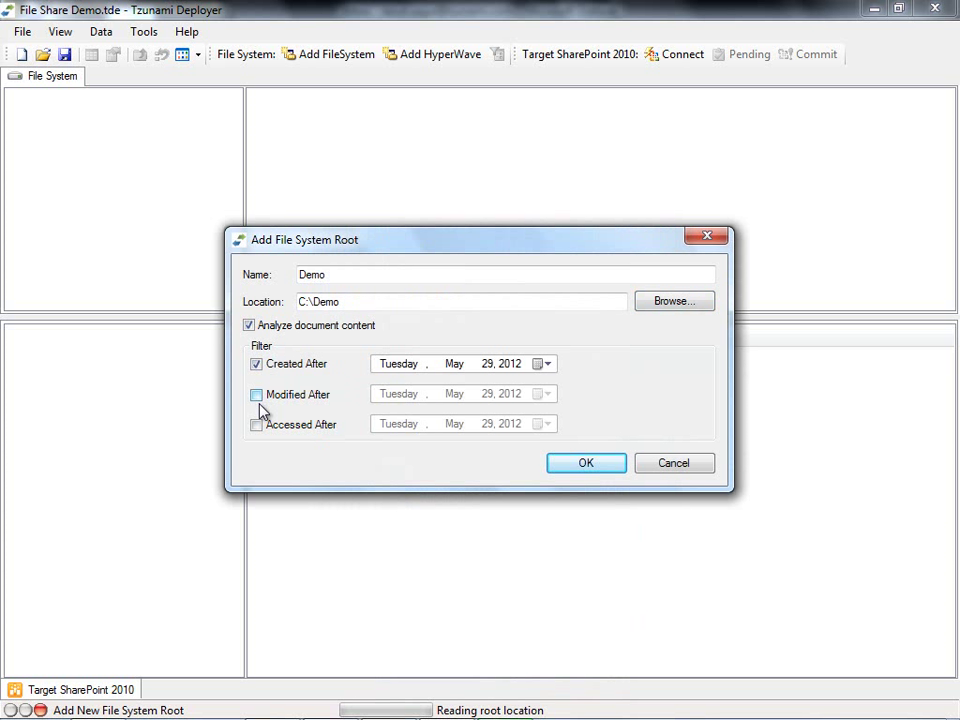
{"action": "left_click", "coordinate": [257, 397]}
{"action": "left_click", "coordinate": [258, 425]}
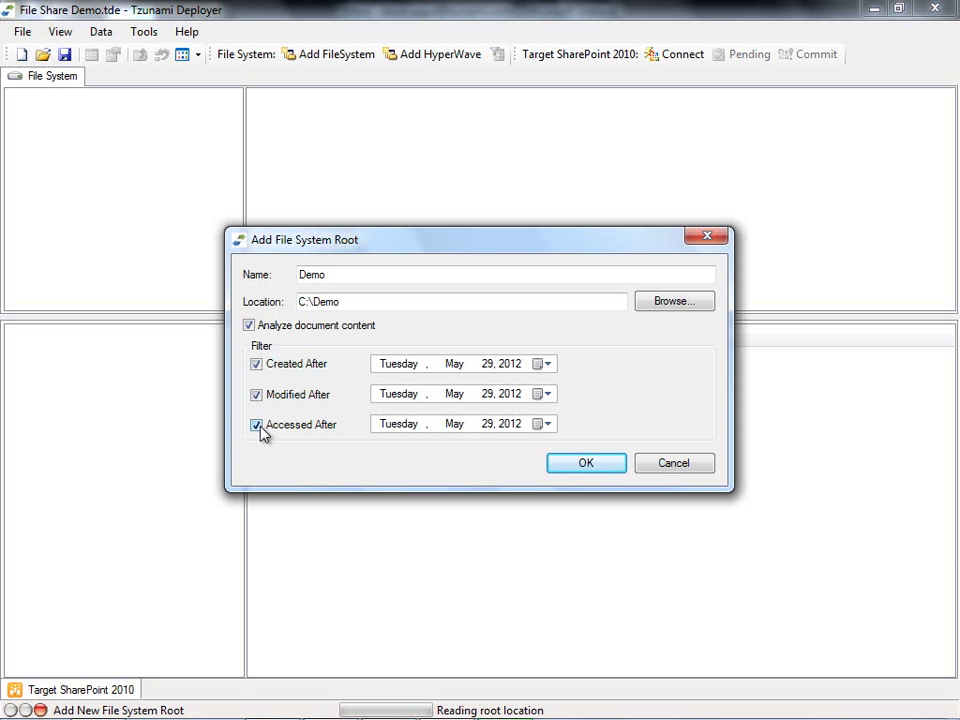
{"action": "left_click", "coordinate": [257, 425]}
{"action": "left_click", "coordinate": [257, 395]}
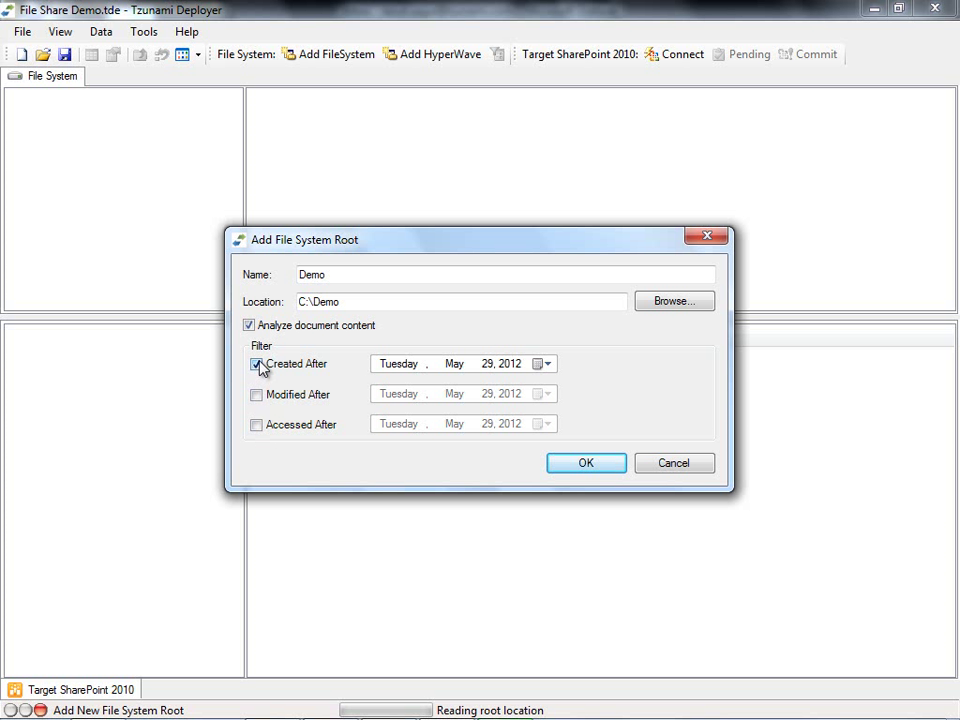
{"action": "left_click", "coordinate": [257, 365]}
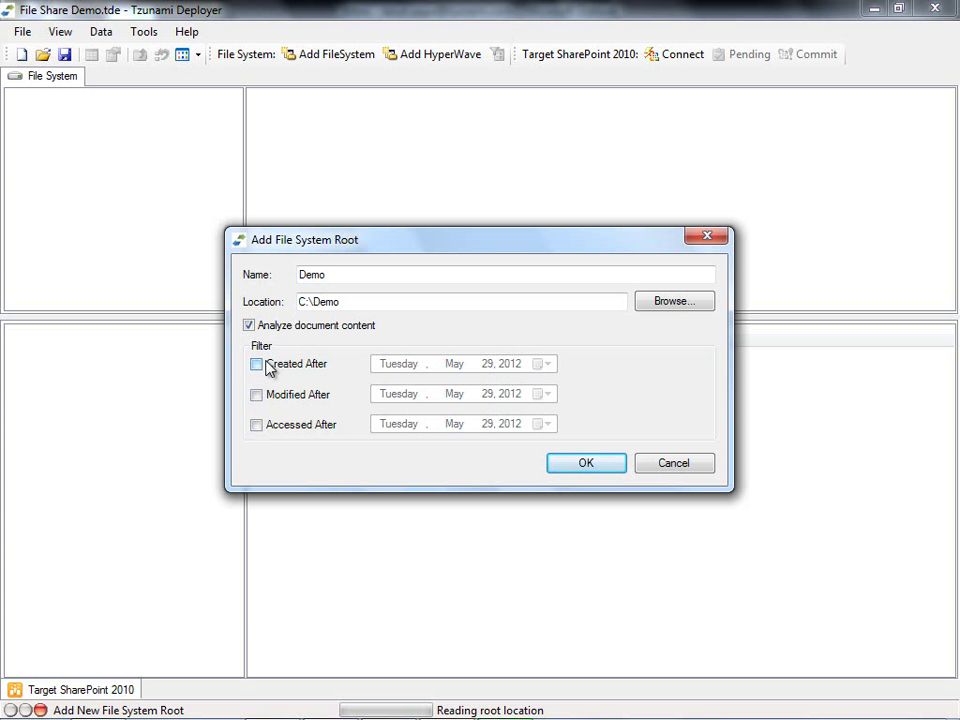
- Add the Demo root to the project and review its folders and the metadata columns of the Executive Photo file
{"action": "left_click", "coordinate": [584, 466]}
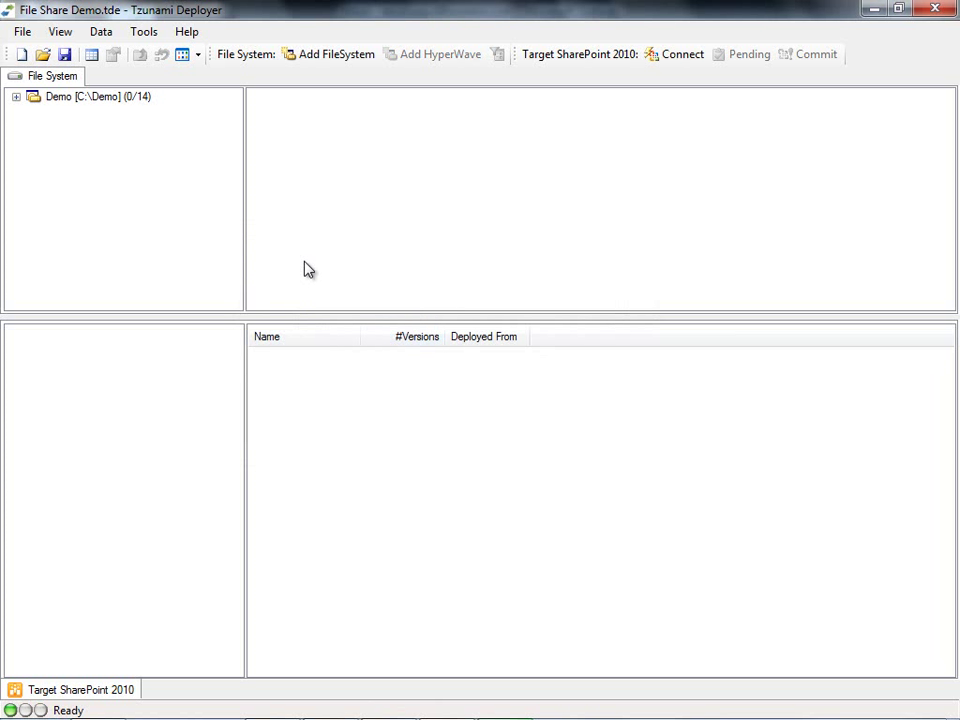
{"action": "left_click", "coordinate": [16, 97]}
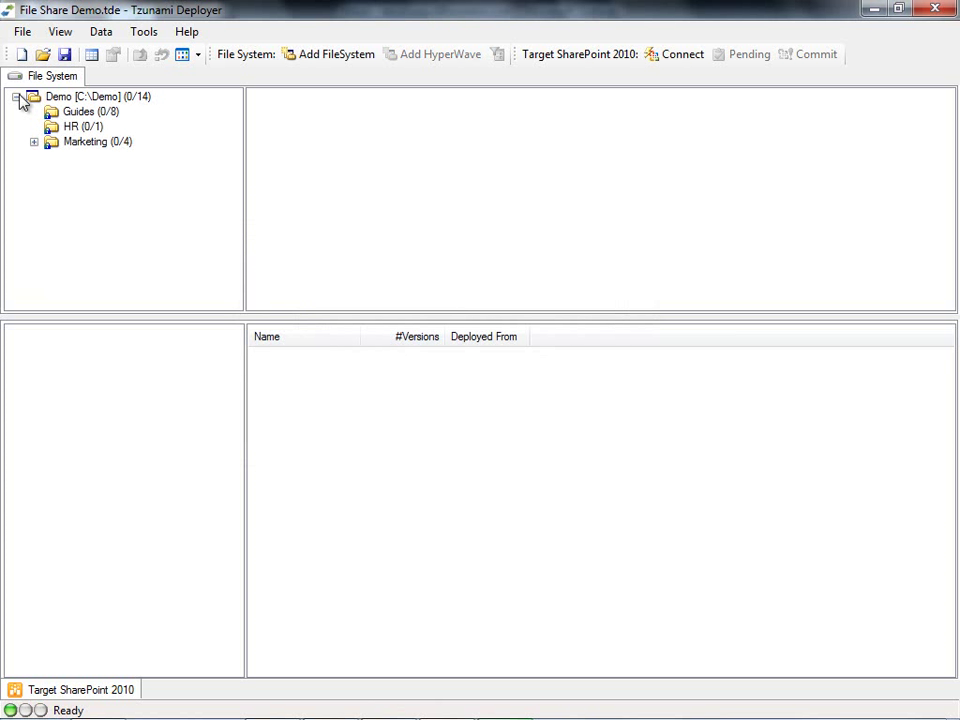
{"action": "left_click", "coordinate": [60, 97]}
{"action": "left_click", "coordinate": [300, 168]}
{"action": "left_click_drag", "start_coordinate": [304, 302], "coordinate": [490, 298]}
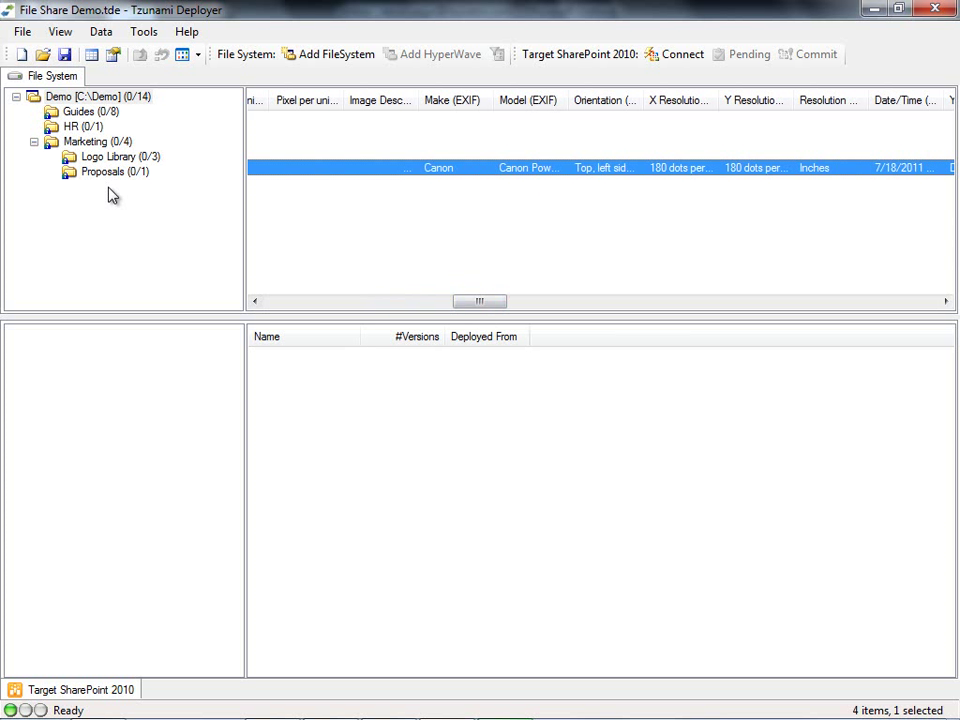
{"action": "left_click_drag", "start_coordinate": [497, 305], "coordinate": [293, 308]}
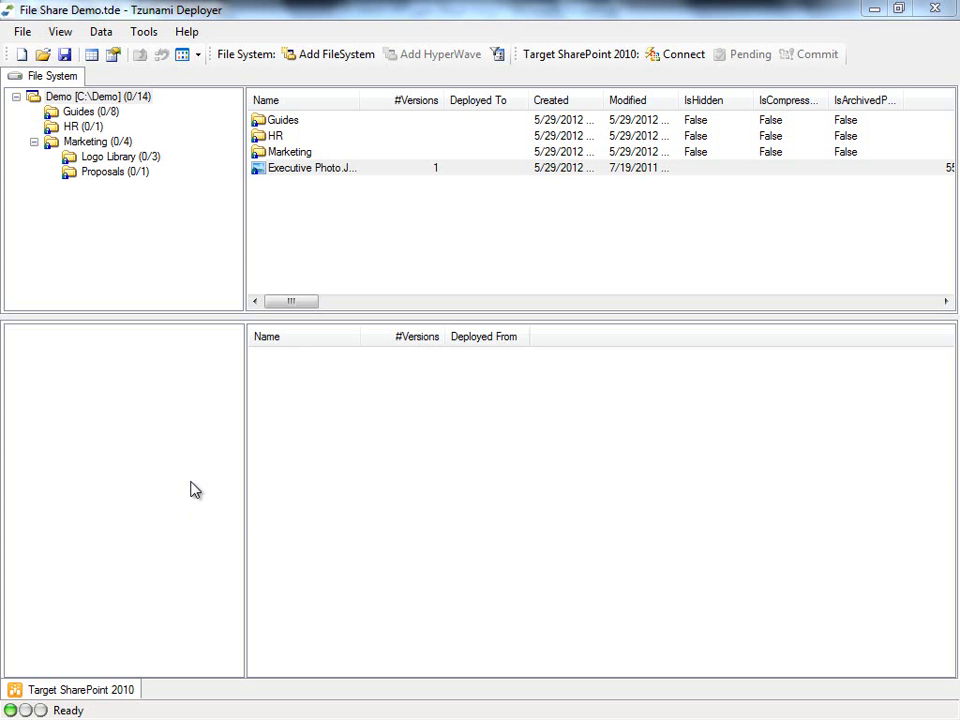
- Connect to the SharePoint 2010 server sp10f-s1 under the different user name option, entering the administrator account's password
{"action": "right_click", "coordinate": [186, 414]}
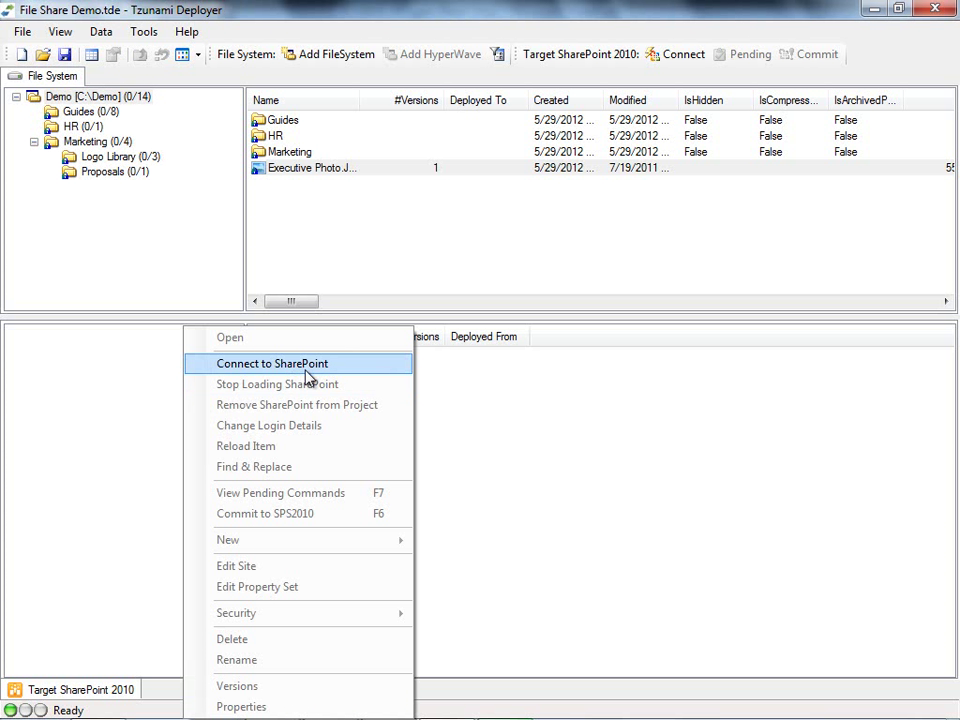
{"action": "left_click", "coordinate": [355, 366]}
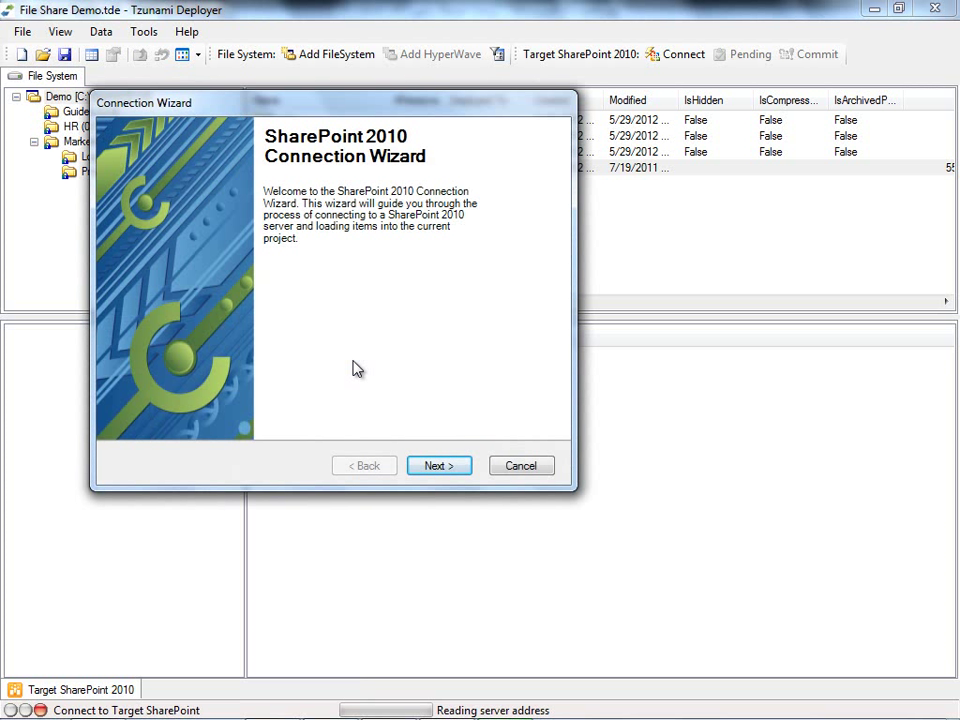
{"action": "left_click", "coordinate": [437, 466]}
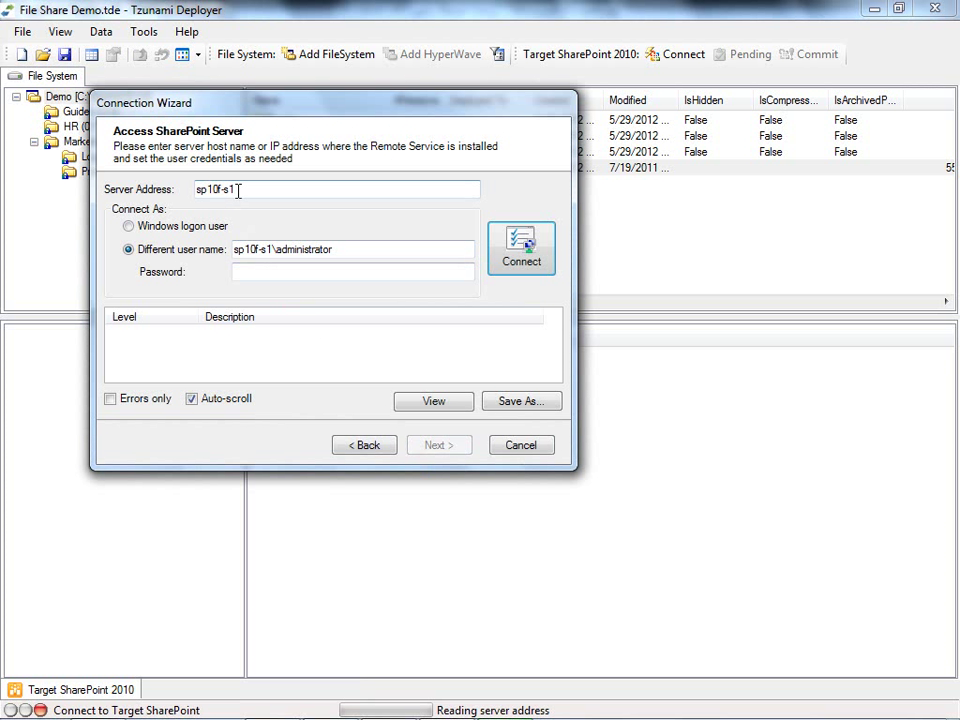
{"action": "left_click_drag", "start_coordinate": [238, 190], "coordinate": [196, 191]}
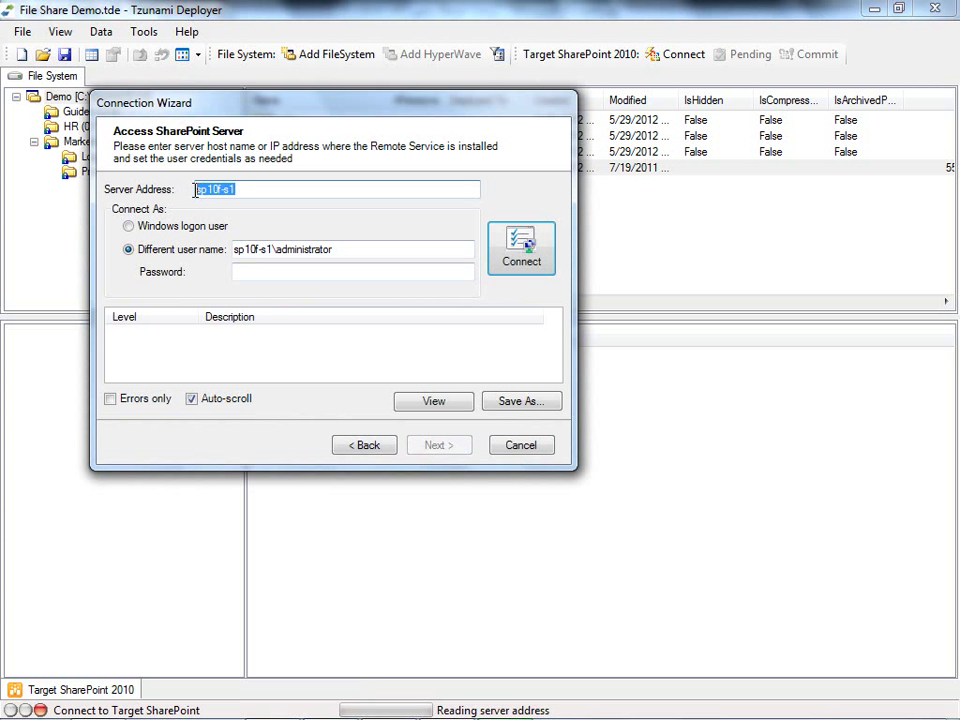
{"action": "left_click", "coordinate": [275, 275]}
{"action": "type", "text": "**********"}
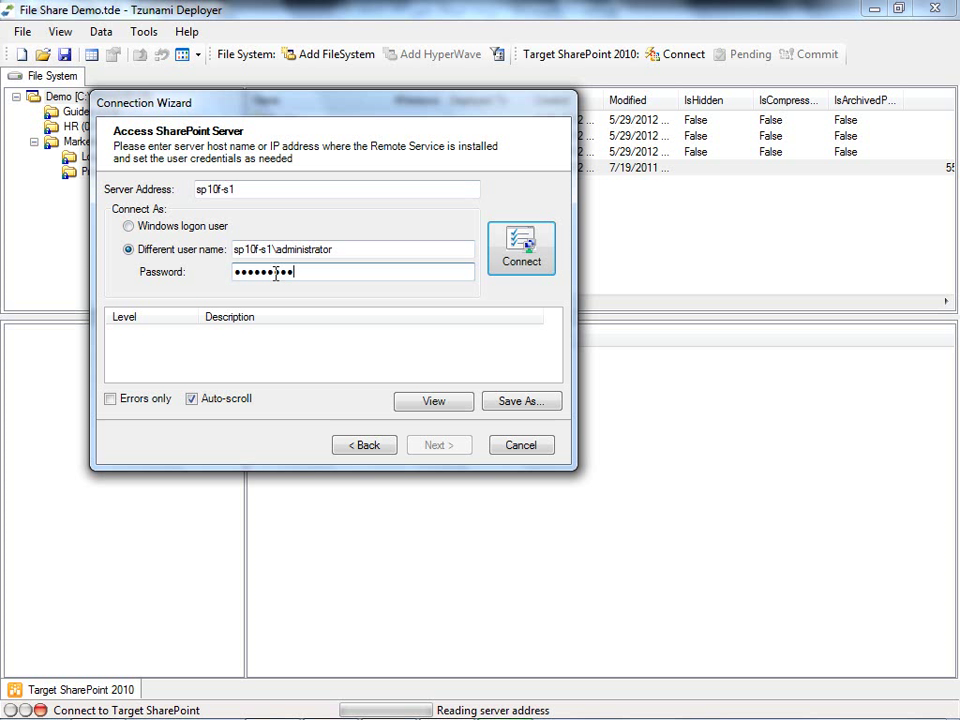
{"action": "left_click", "coordinate": [516, 270]}
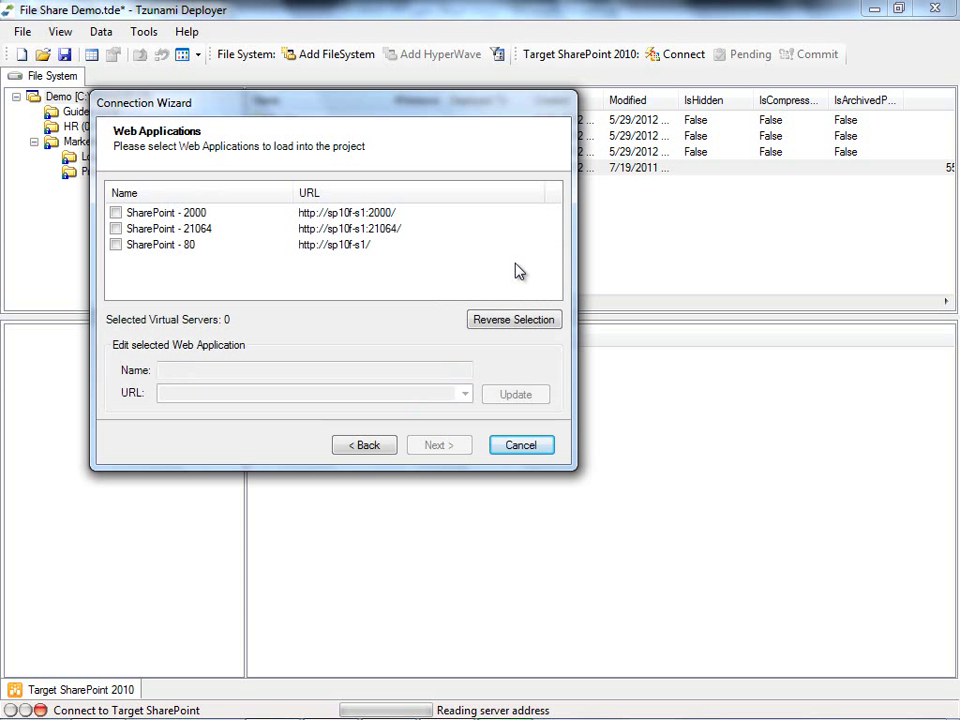
- Choose the SharePoint - 2000 web application and load only its Demo site collection, with sub sites included
{"action": "left_click", "coordinate": [115, 212]}
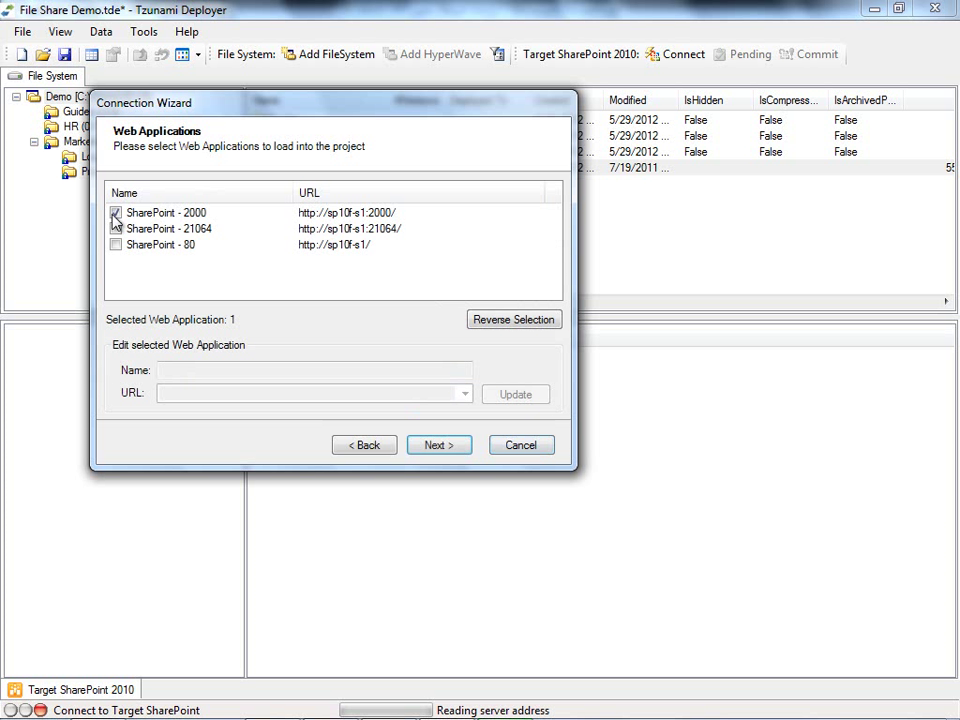
{"action": "left_click", "coordinate": [454, 452]}
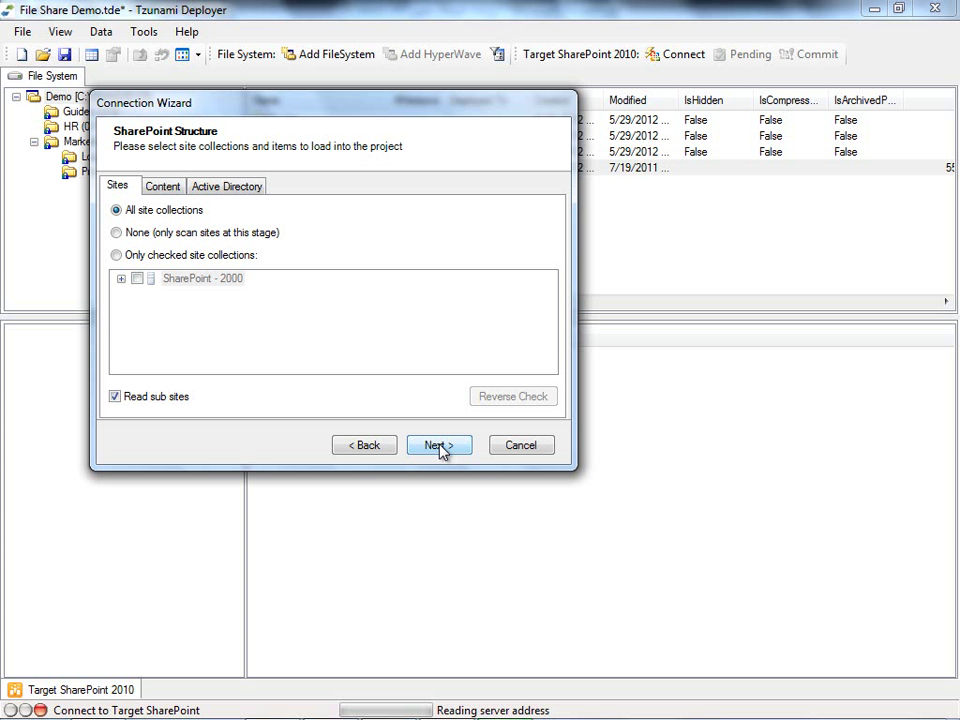
{"action": "left_click", "coordinate": [117, 233]}
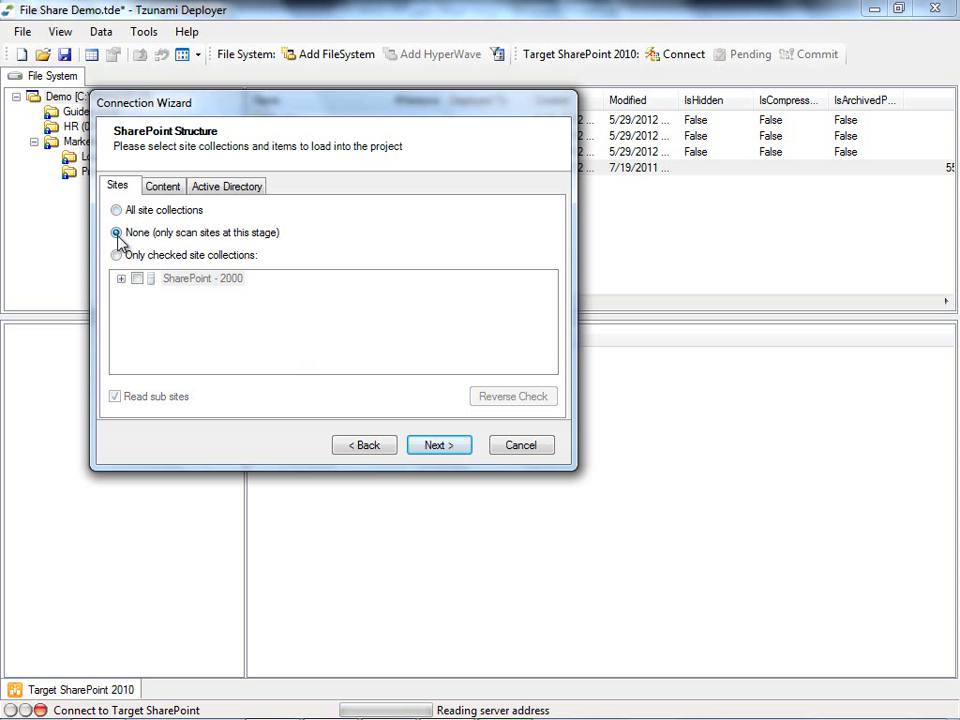
{"action": "left_click", "coordinate": [117, 256]}
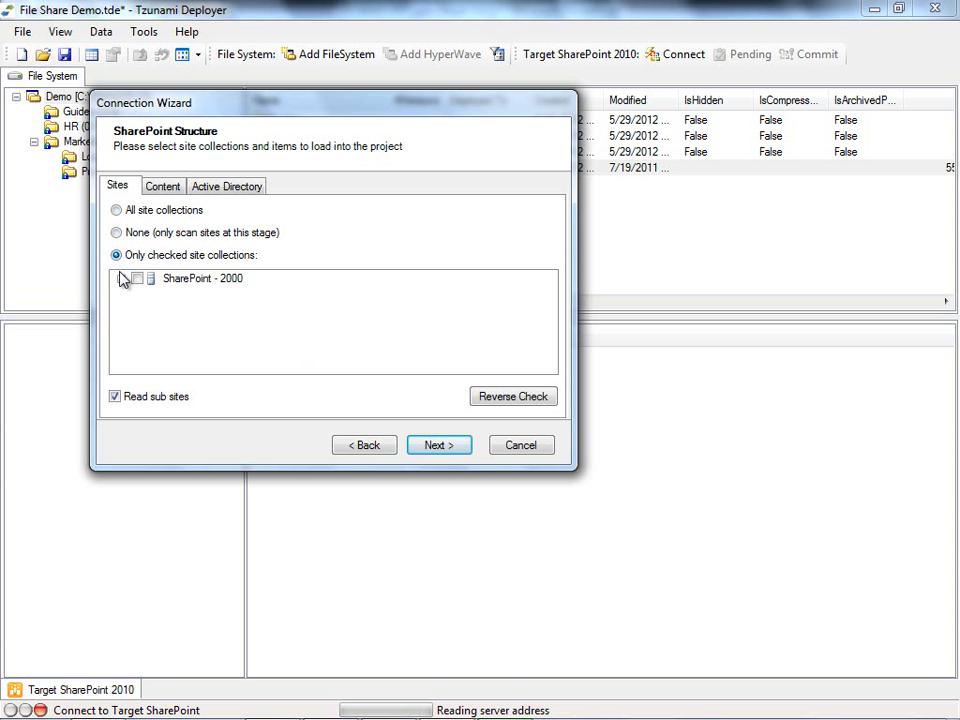
{"action": "left_click", "coordinate": [121, 279]}
{"action": "left_click", "coordinate": [155, 323]}
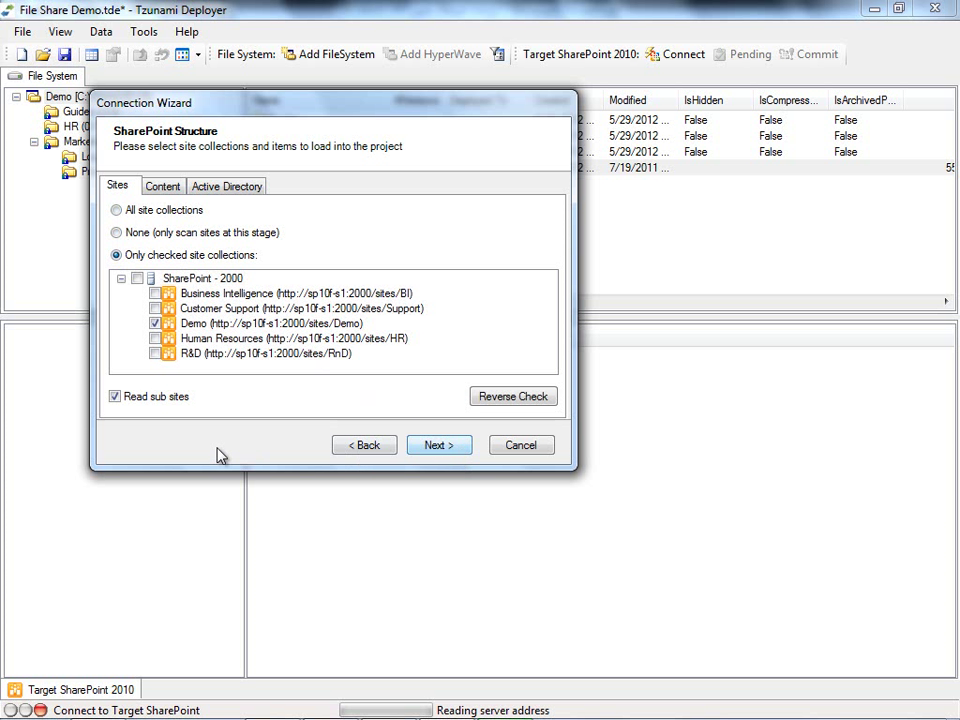
{"action": "left_click", "coordinate": [115, 398]}
{"action": "left_click", "coordinate": [115, 398]}
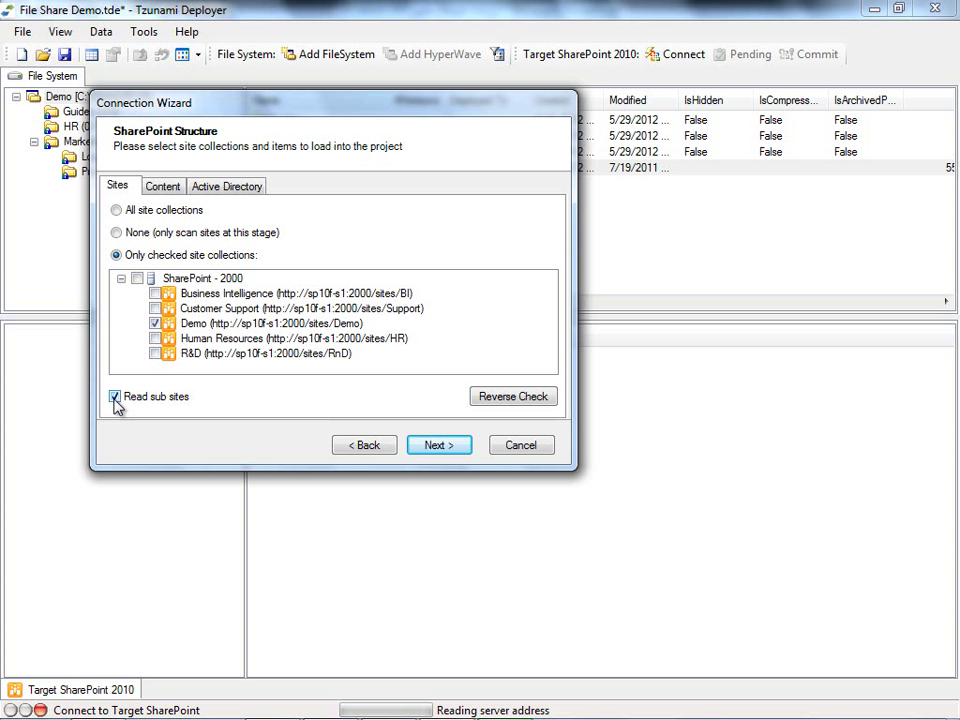
- Set the list types to load from the SharePoint content to None
{"action": "left_click", "coordinate": [163, 187]}
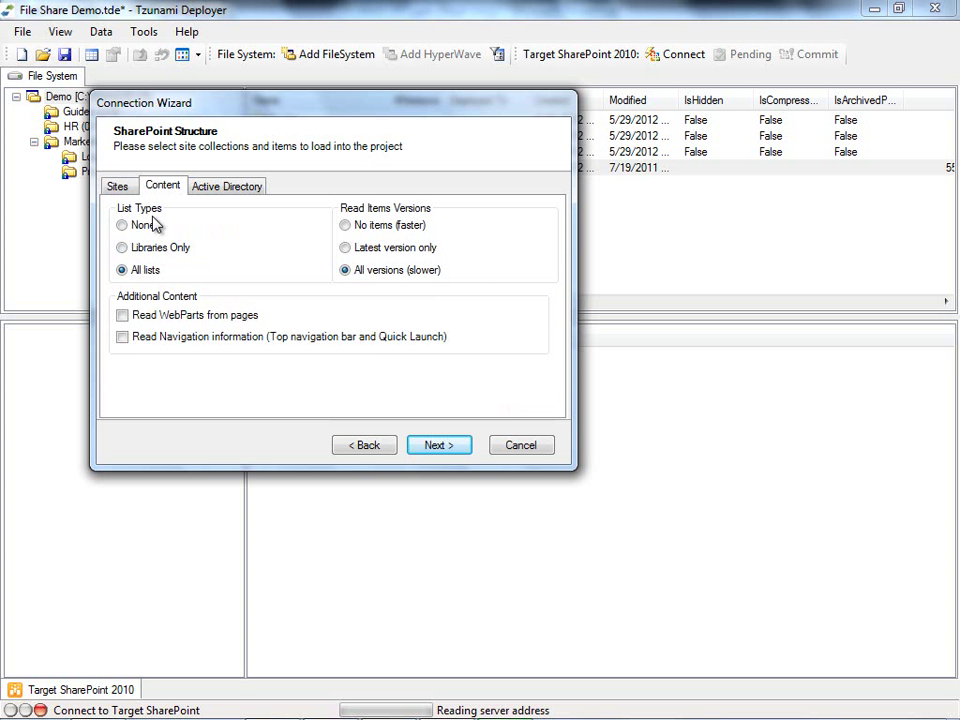
{"action": "left_click", "coordinate": [122, 249]}
{"action": "left_click", "coordinate": [124, 227]}
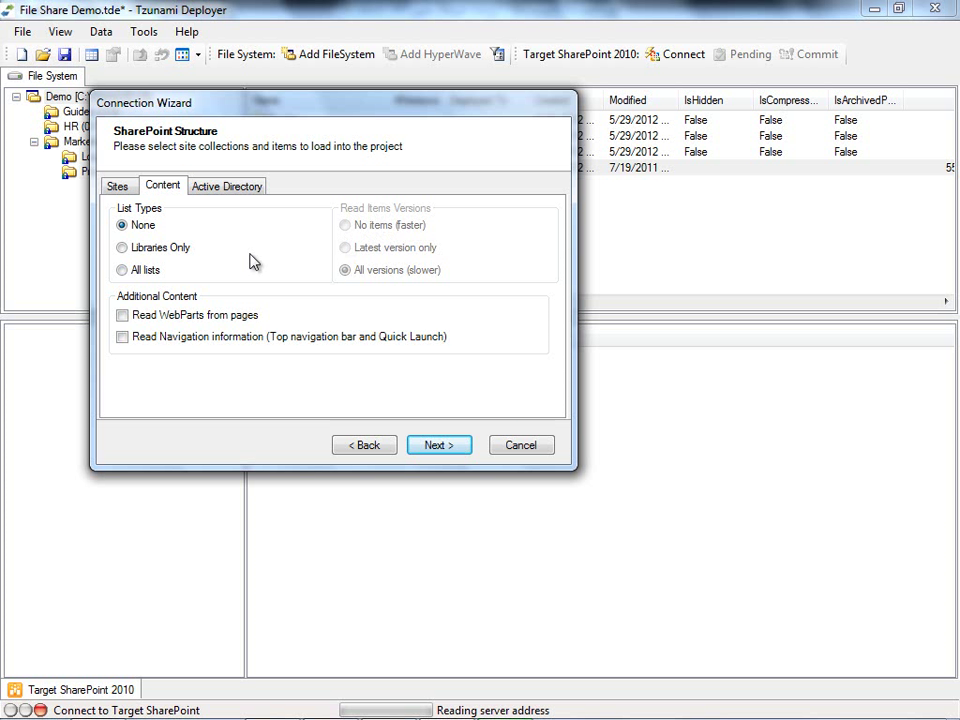
- Set the list types to All lists, keep the default Active Directory settings, and load the SharePoint content into the project
{"action": "left_click", "coordinate": [122, 270]}
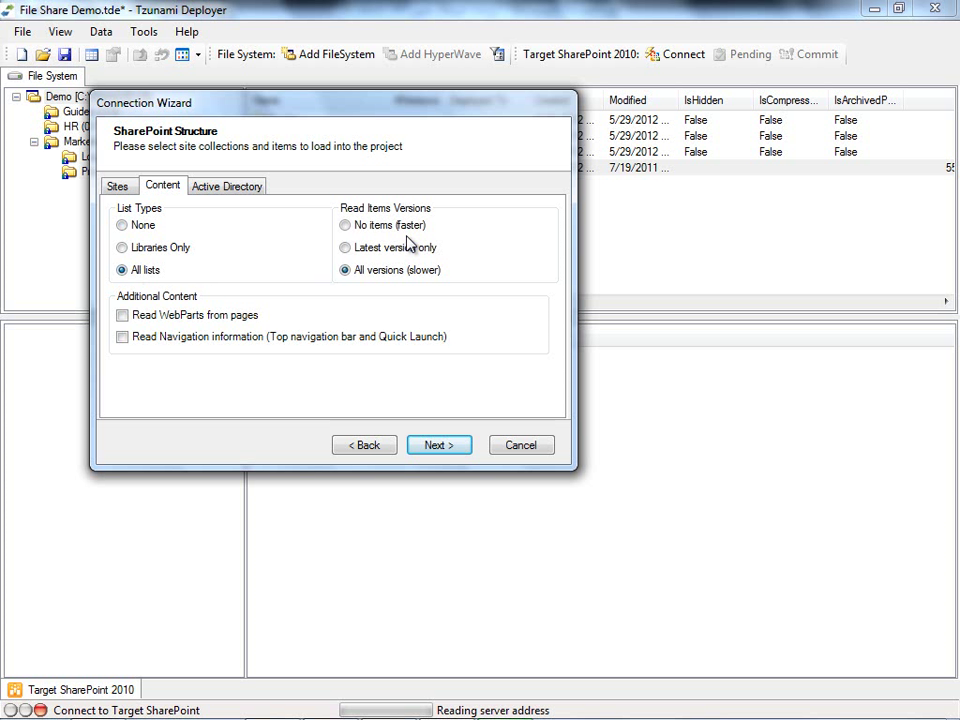
{"action": "left_click", "coordinate": [254, 199]}
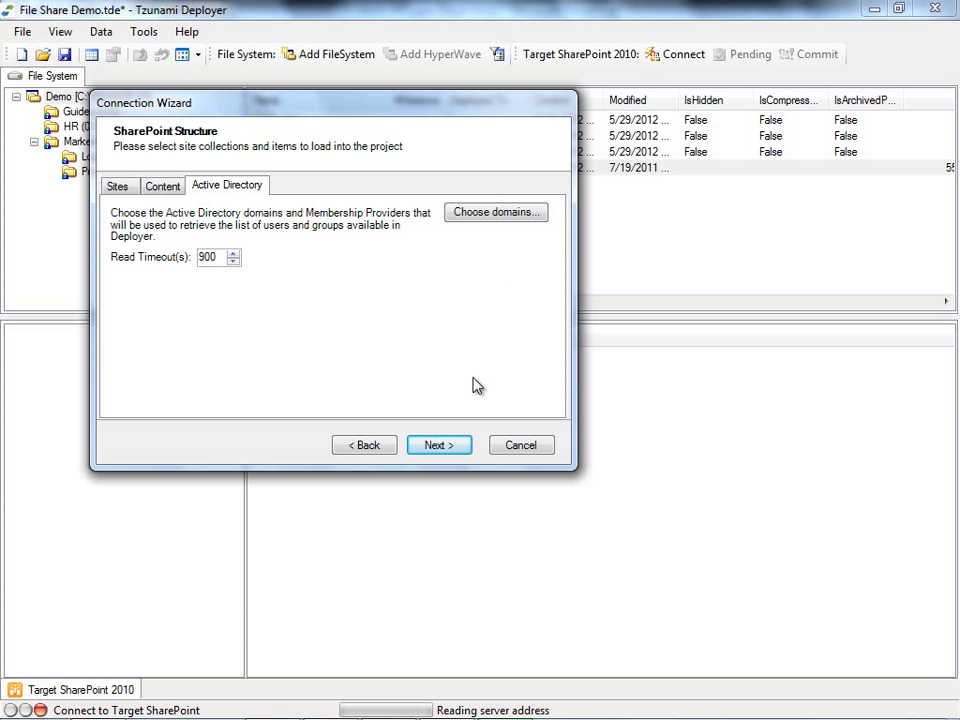
{"action": "left_click", "coordinate": [468, 446]}
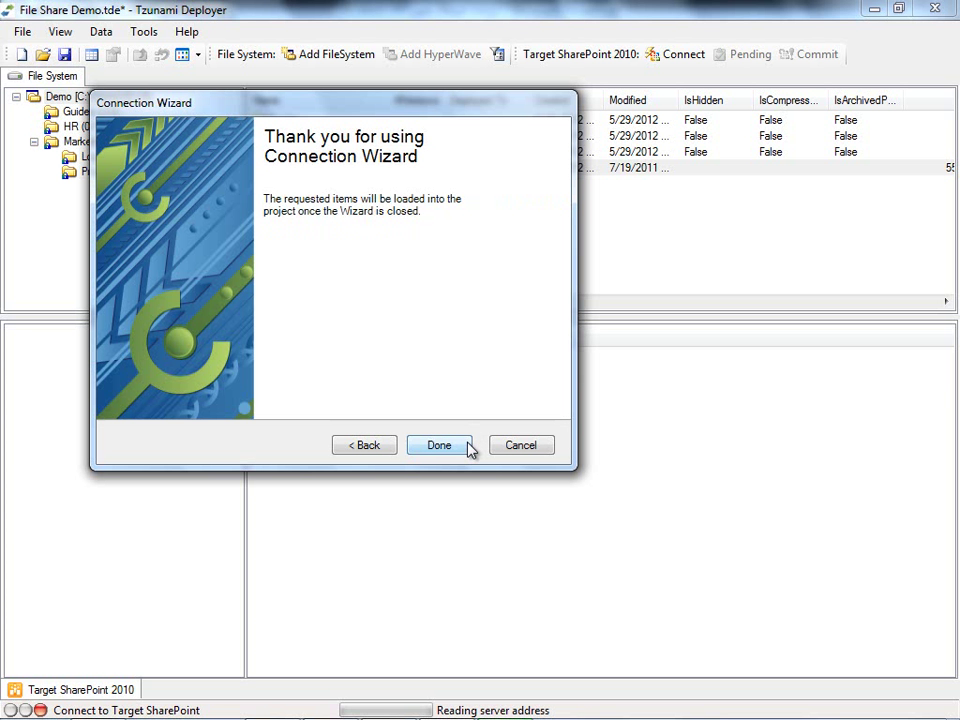
{"action": "left_click", "coordinate": [440, 445]}
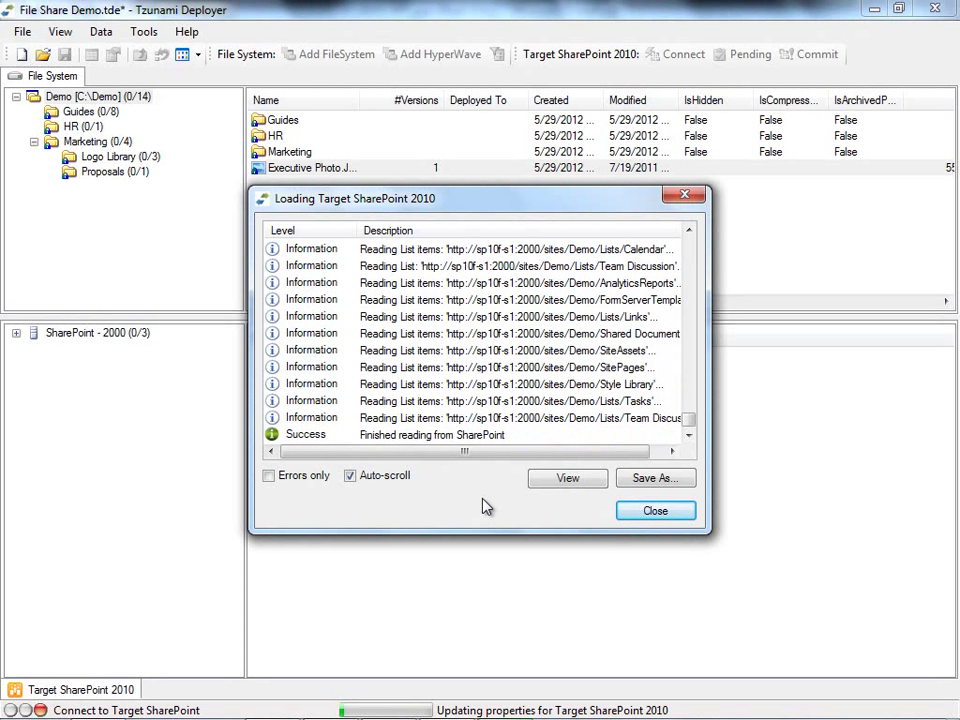
{"action": "left_click", "coordinate": [652, 511]}
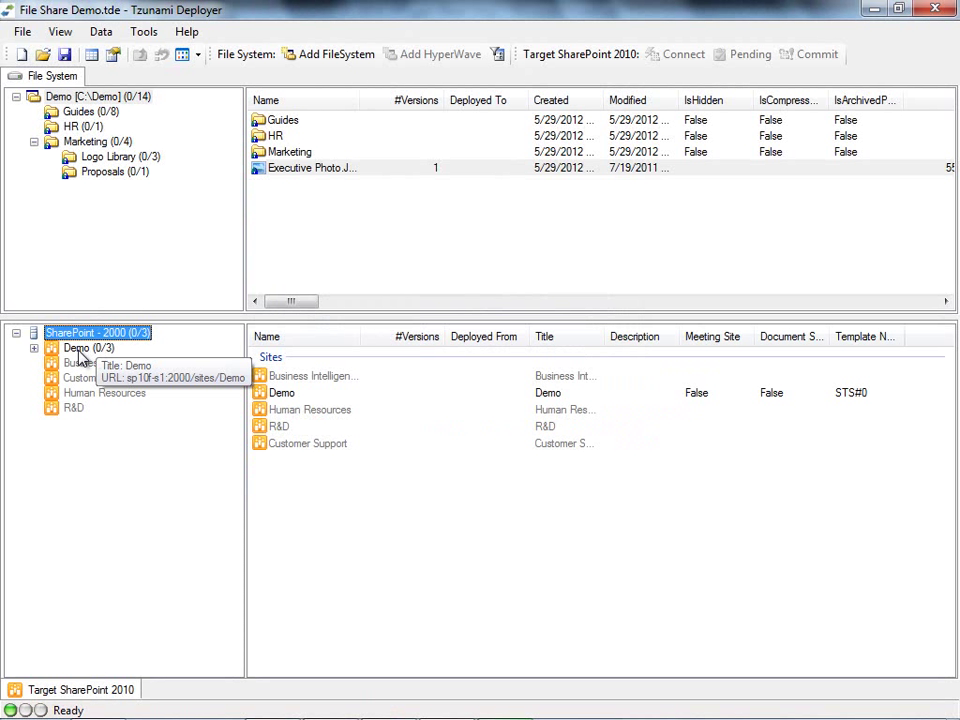
- Start deploying the Demo file share root to the target Demo site, with security deployment turned off
{"action": "left_click", "coordinate": [80, 349]}
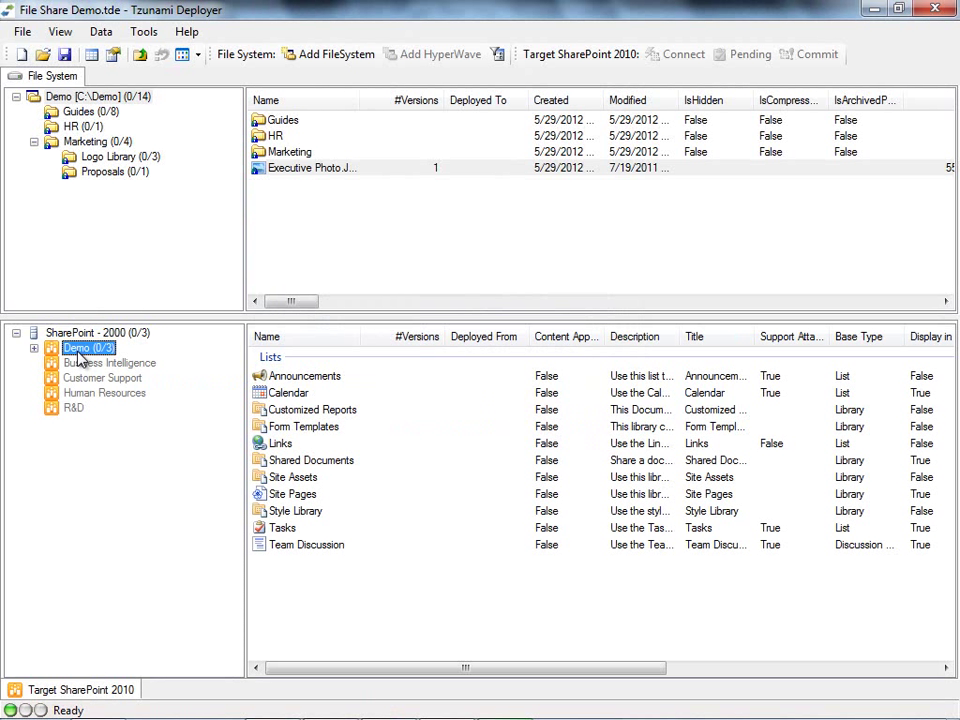
{"action": "right_click", "coordinate": [99, 368]}
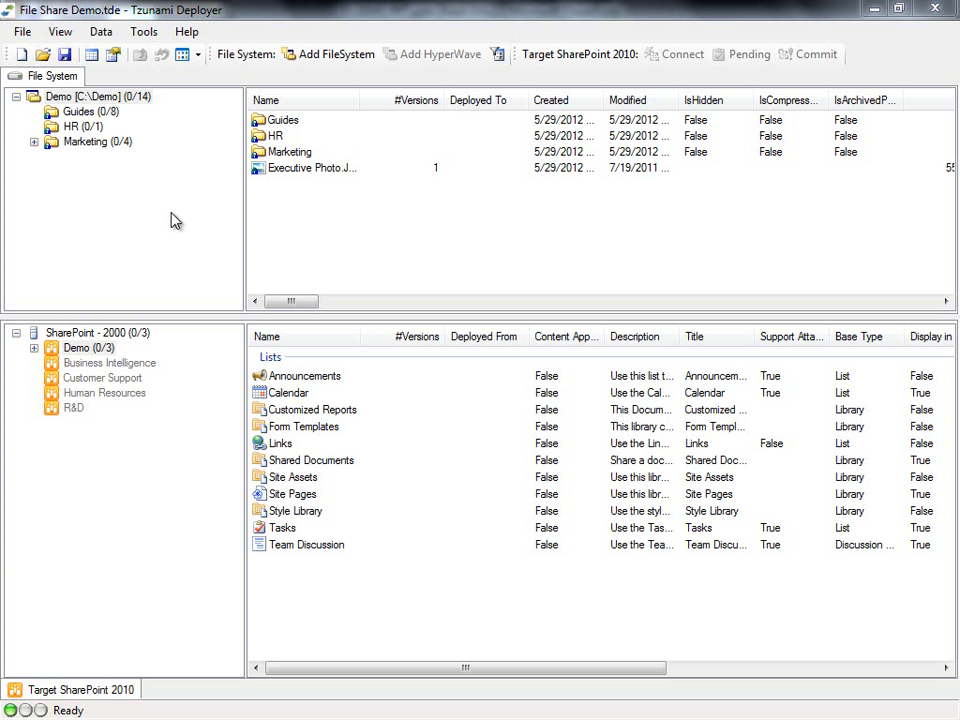
{"action": "left_click_drag", "start_coordinate": [100, 100], "coordinate": [108, 357]}
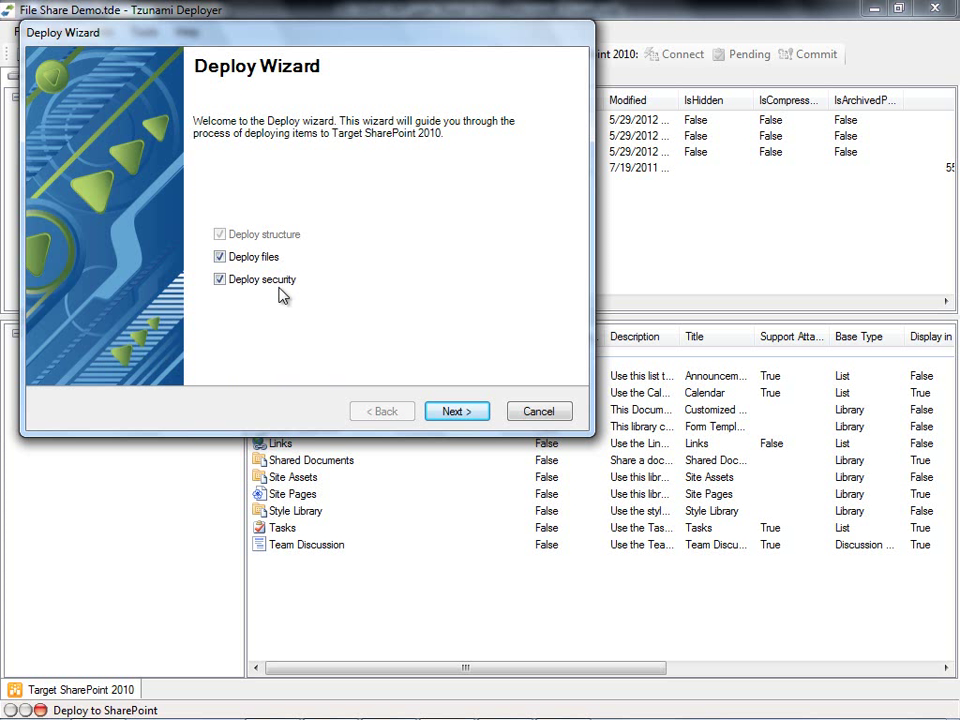
{"action": "left_click", "coordinate": [221, 285]}
{"action": "left_click", "coordinate": [474, 415]}
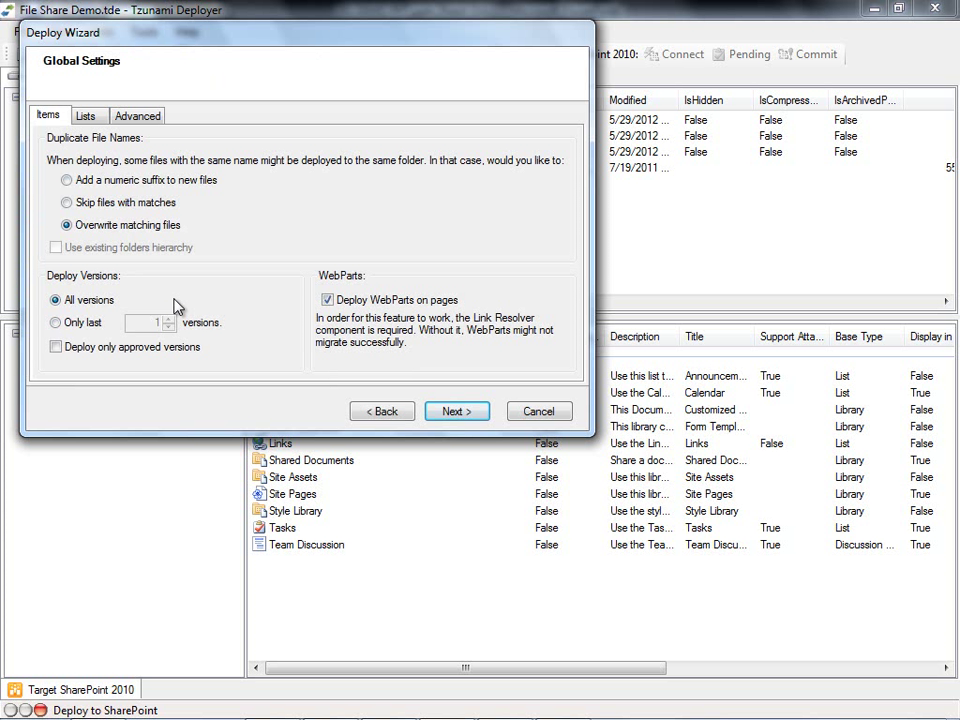
- Keep major and minor version support enabled for lists in the global deployment settings and continue to the deployment structure
{"action": "left_click", "coordinate": [99, 119]}
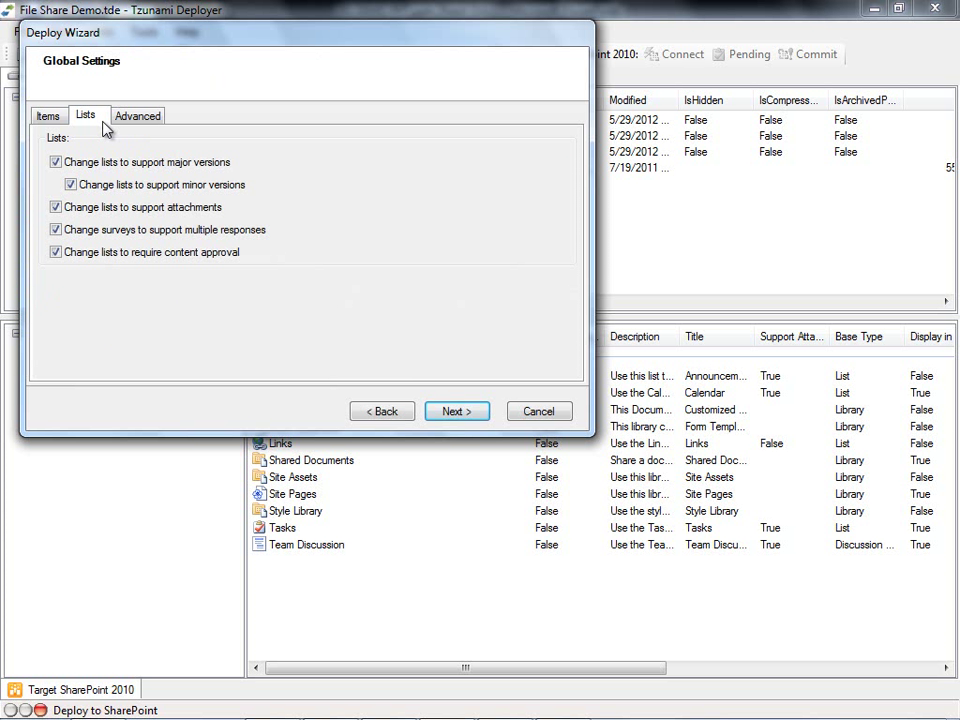
{"action": "left_click", "coordinate": [55, 163]}
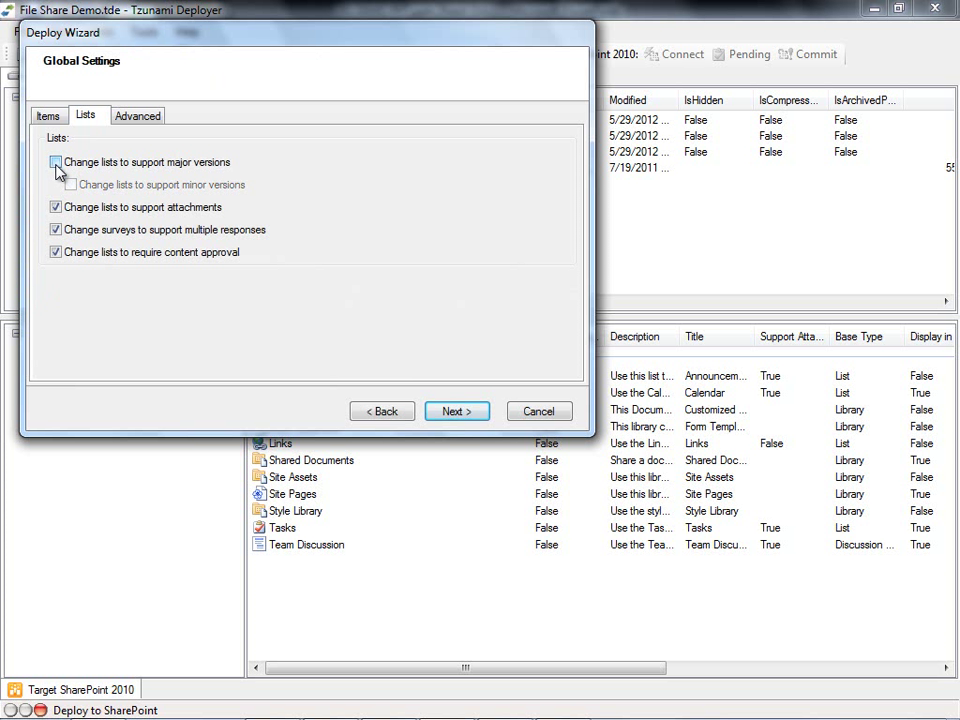
{"action": "left_click", "coordinate": [55, 163]}
{"action": "left_click", "coordinate": [71, 186]}
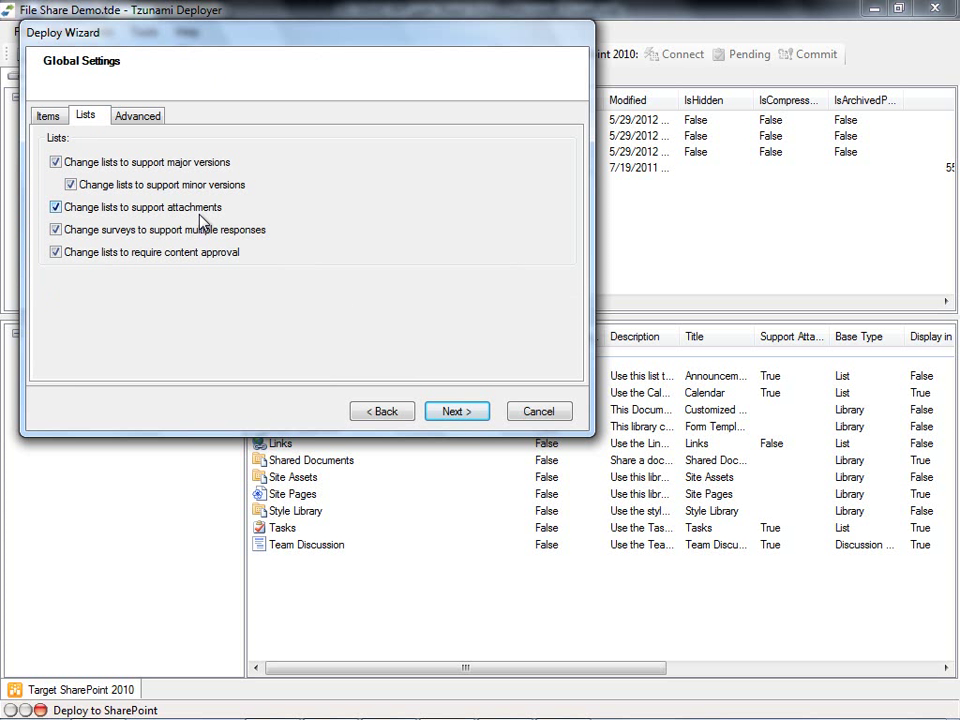
{"action": "left_click", "coordinate": [451, 413]}
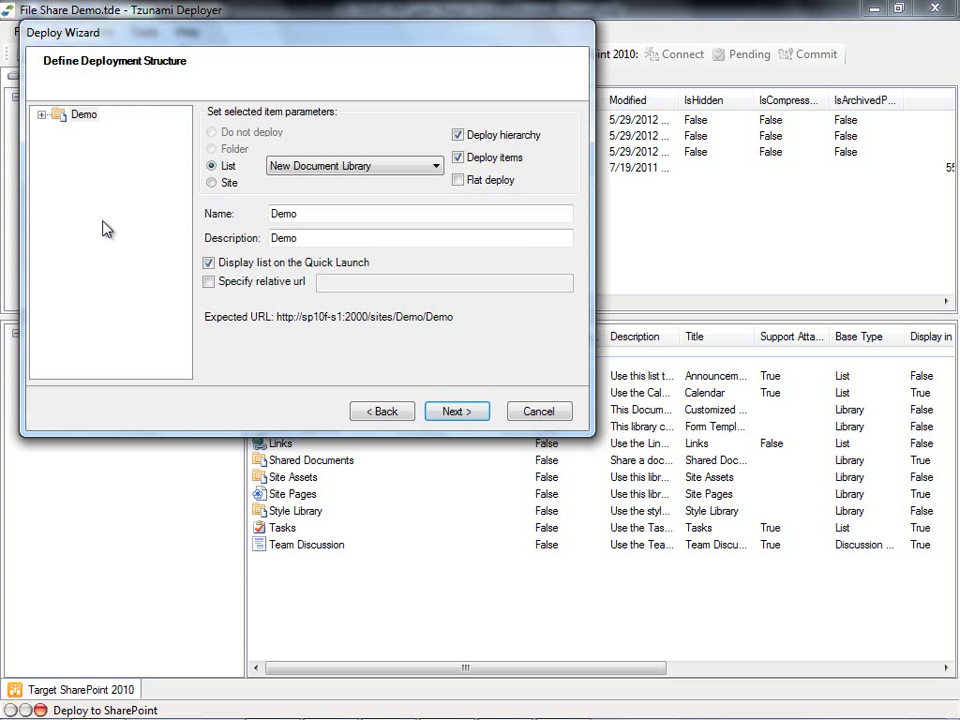
- Set both the Demo root and its Marketing folder to deploy as sites
{"action": "left_click", "coordinate": [42, 115]}
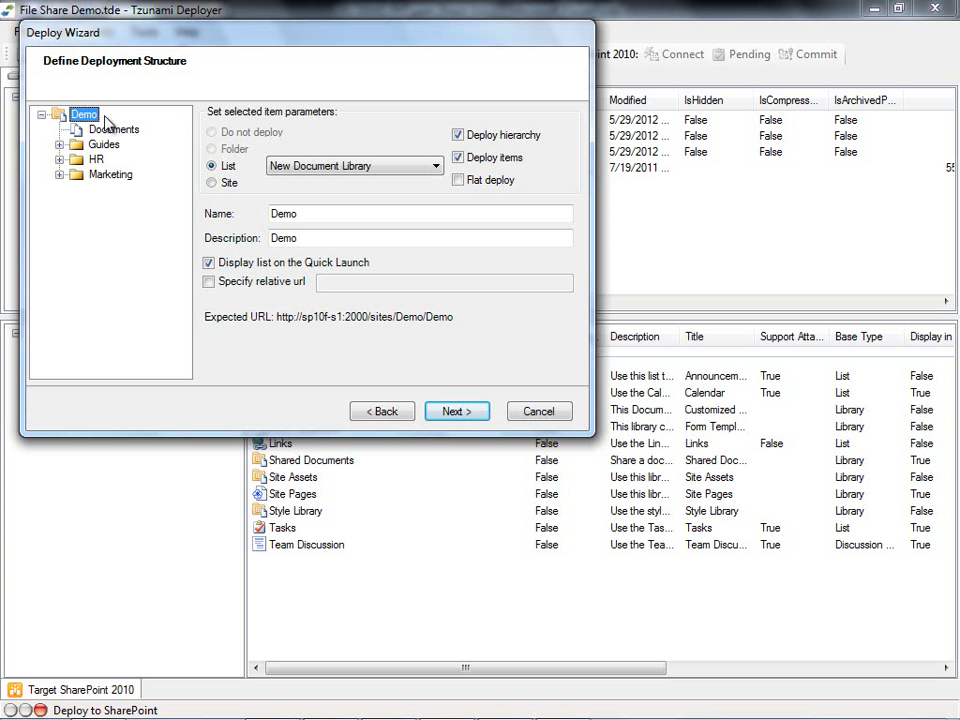
{"action": "left_click", "coordinate": [214, 184]}
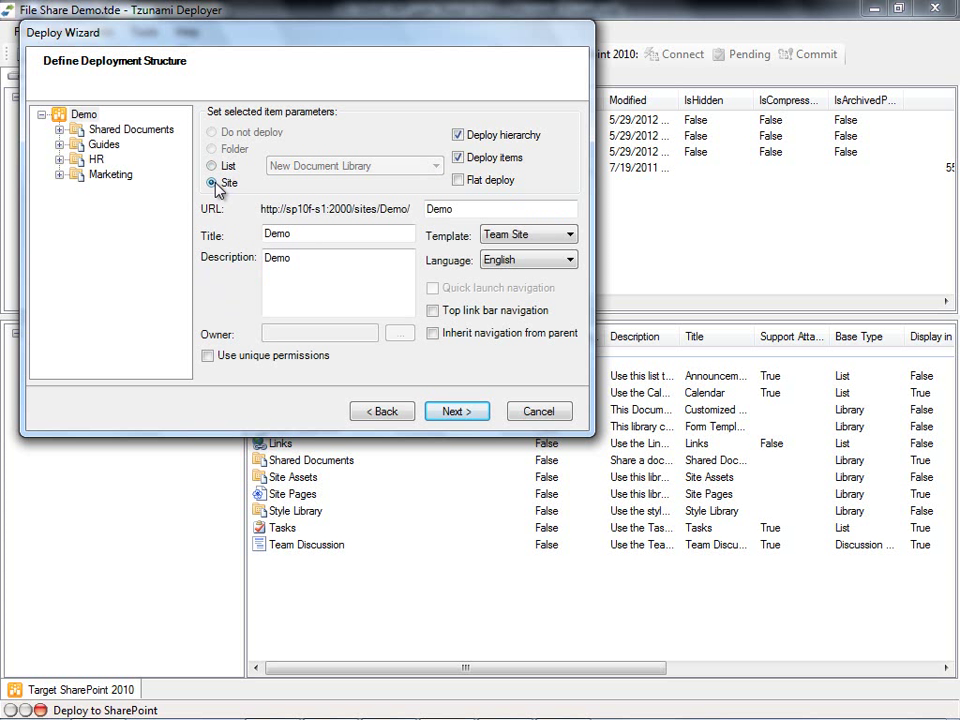
{"action": "left_click", "coordinate": [112, 146]}
{"action": "left_click", "coordinate": [98, 160]}
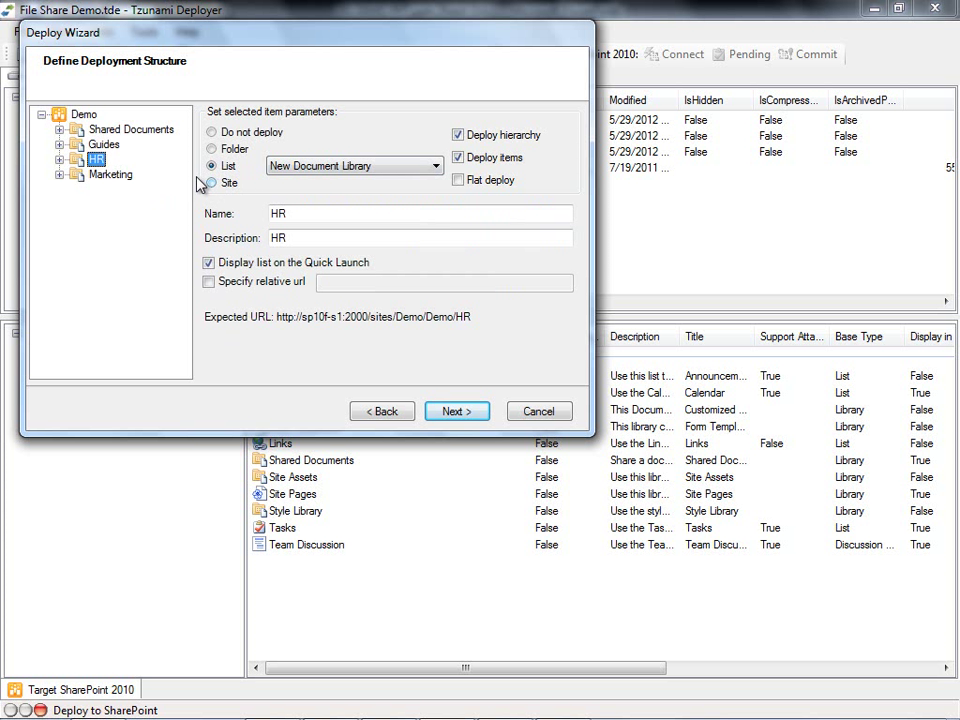
{"action": "left_click", "coordinate": [128, 176]}
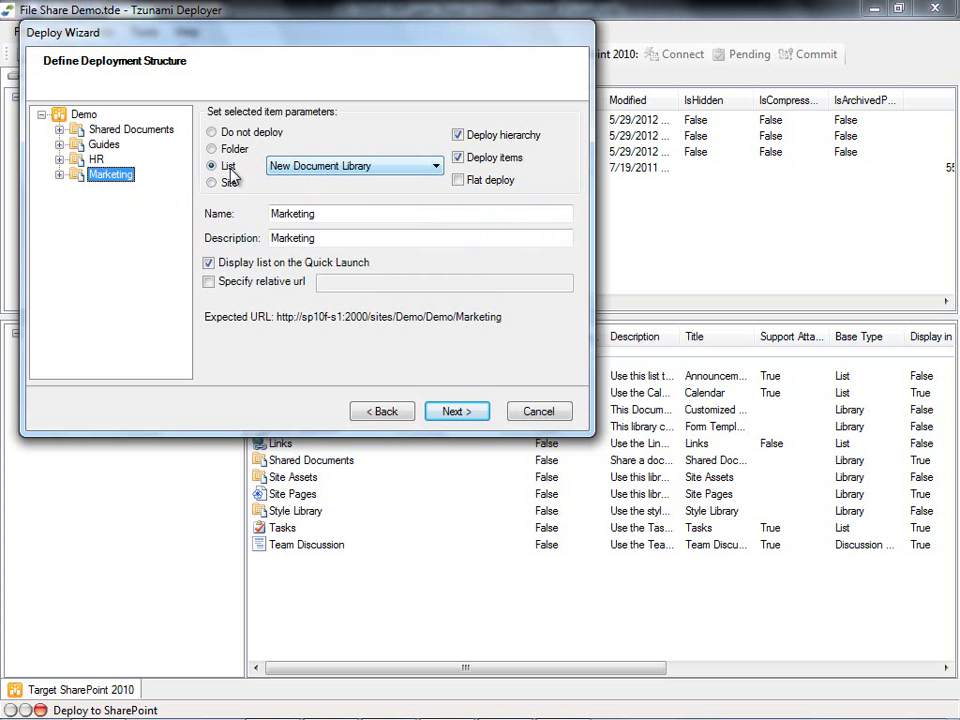
{"action": "left_click", "coordinate": [212, 185]}
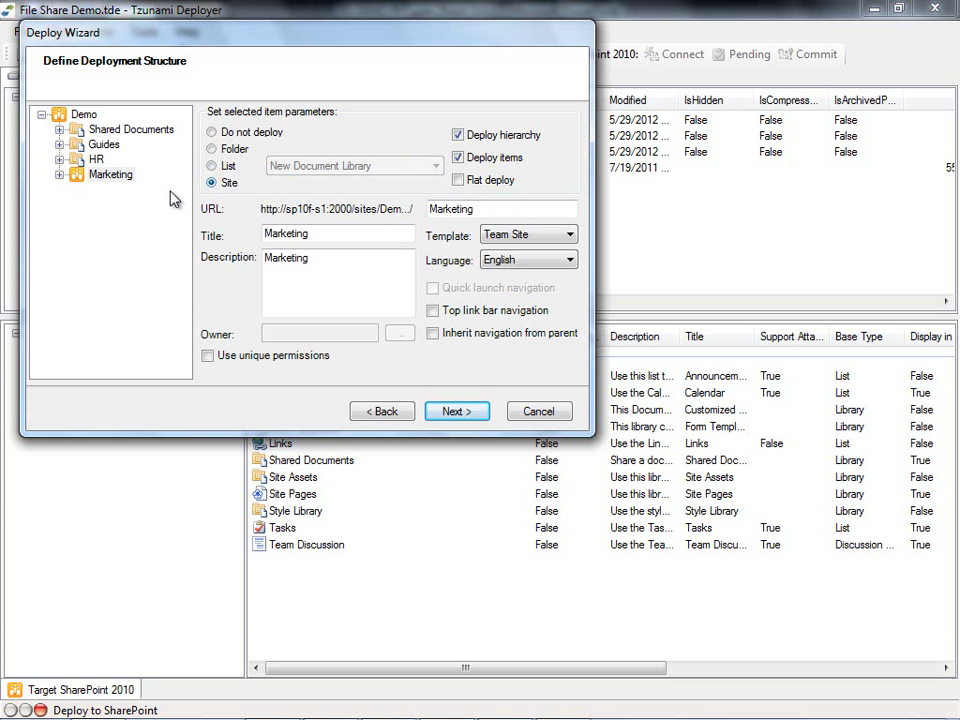
- Set the Logo Library folder under Marketing to deploy as a New Picture Library
{"action": "left_click", "coordinate": [60, 175]}
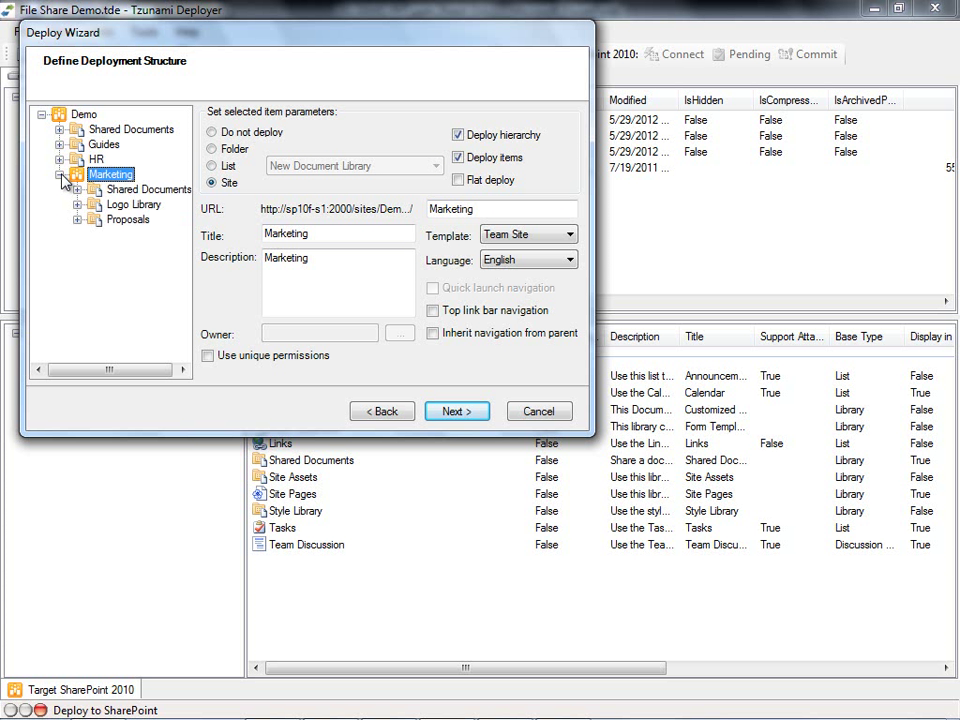
{"action": "left_click", "coordinate": [157, 207]}
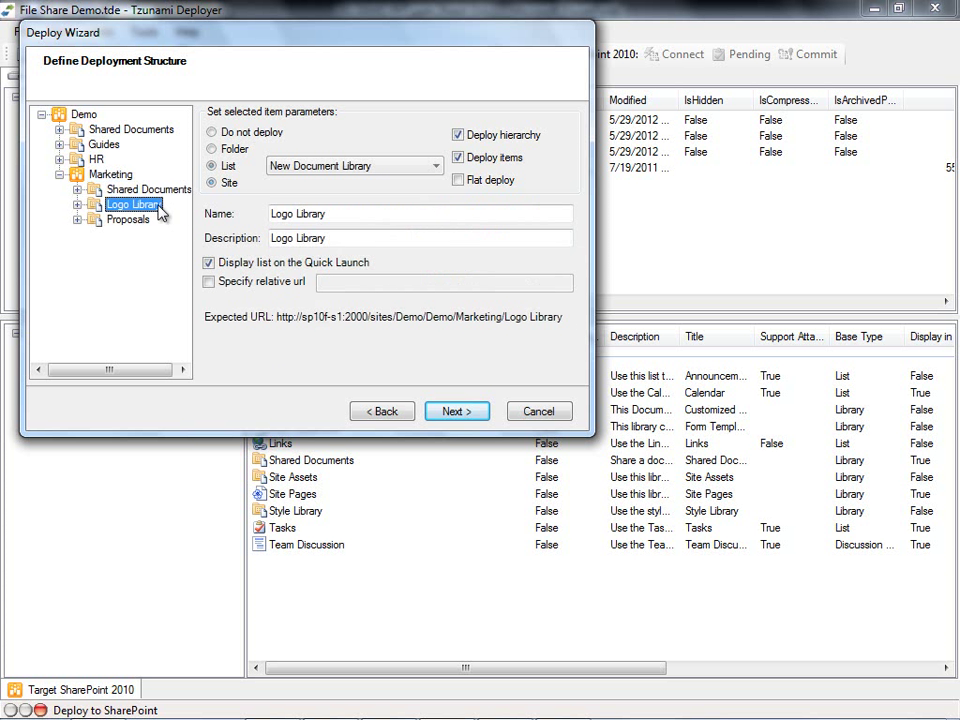
{"action": "left_click", "coordinate": [366, 168]}
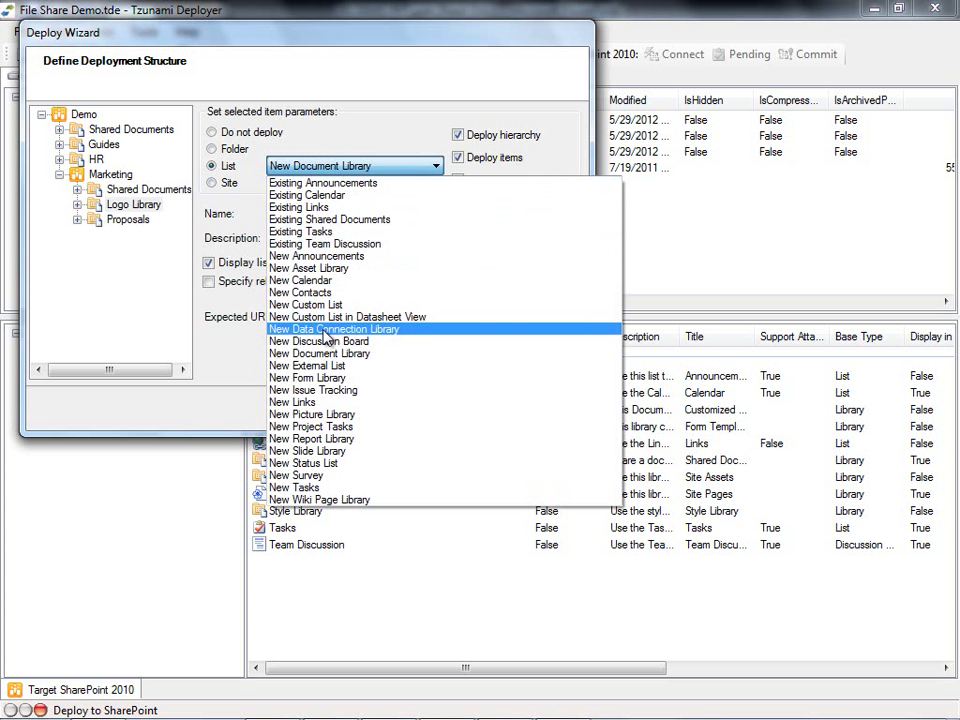
{"action": "left_click", "coordinate": [330, 415]}
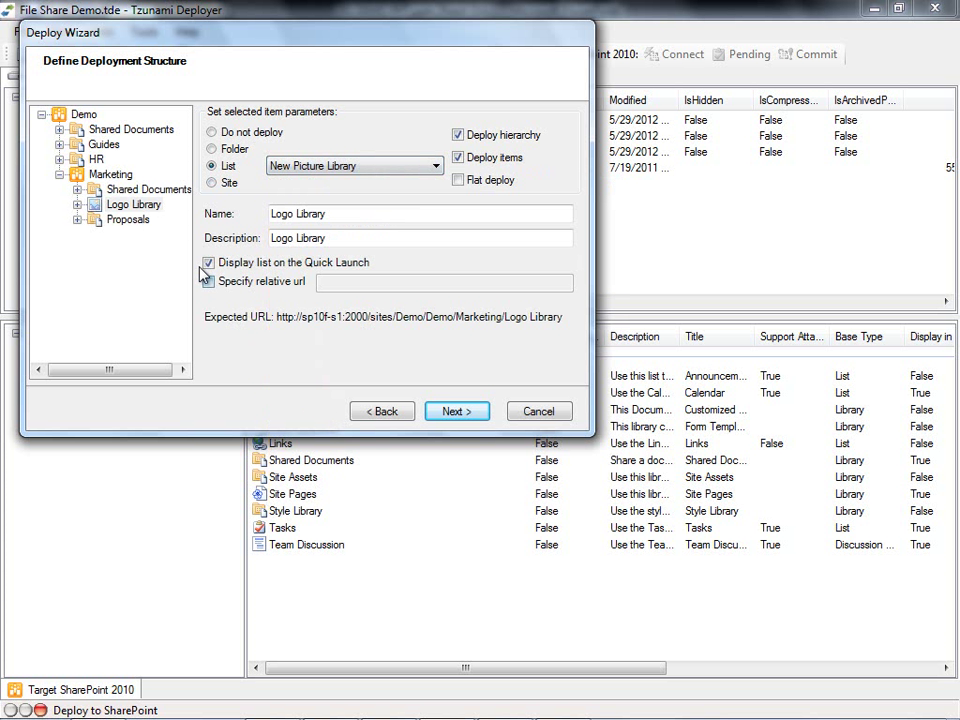
{"action": "left_click", "coordinate": [130, 220]}
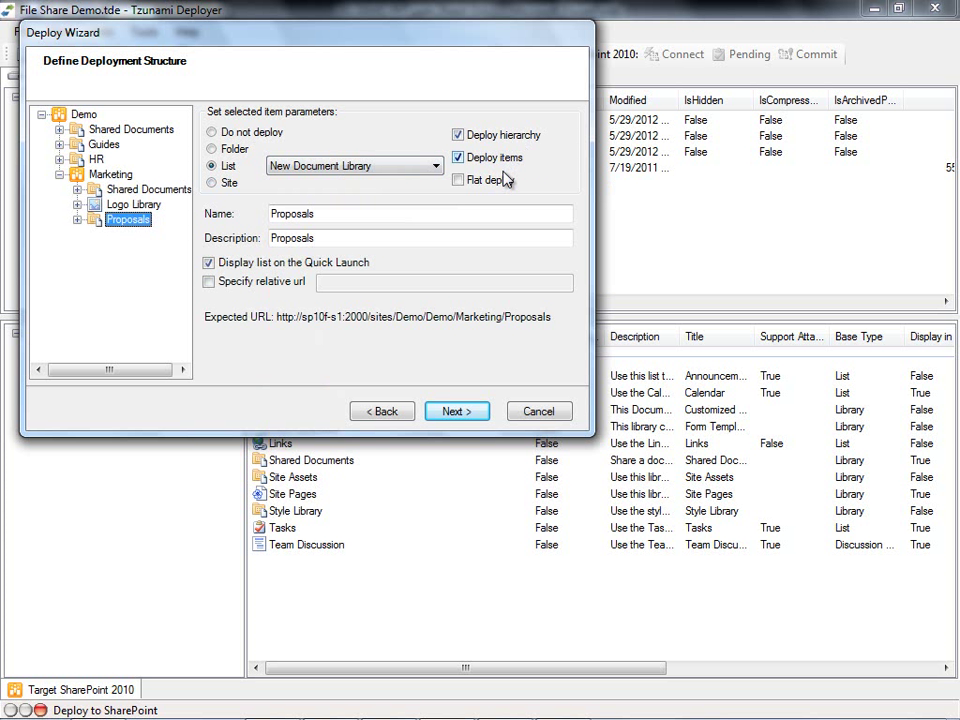
{"action": "left_click", "coordinate": [457, 184]}
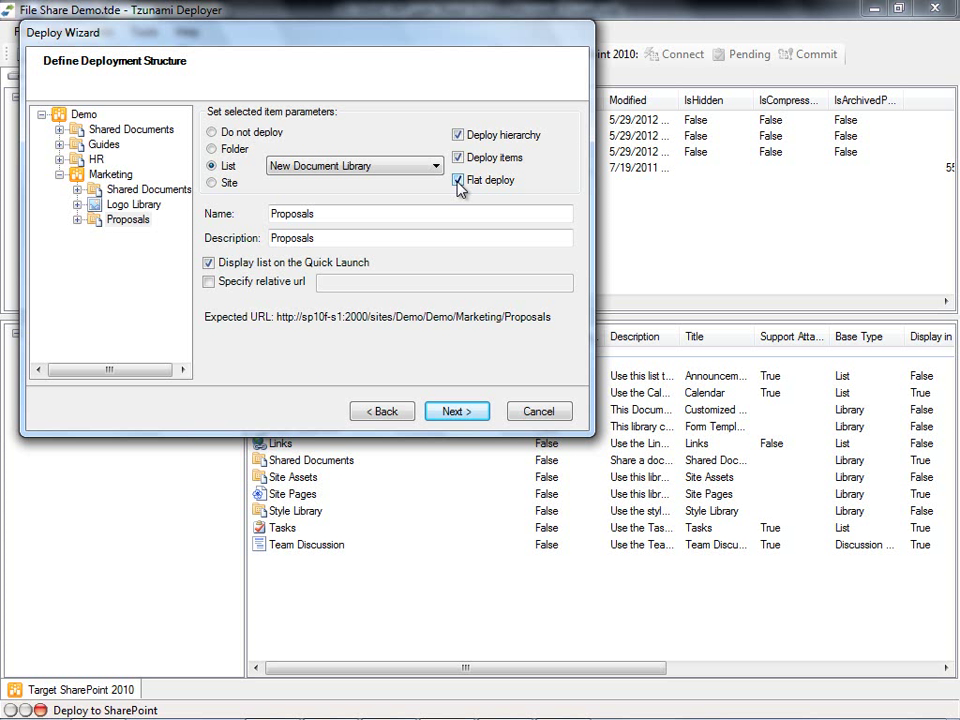
{"action": "left_click", "coordinate": [457, 182]}
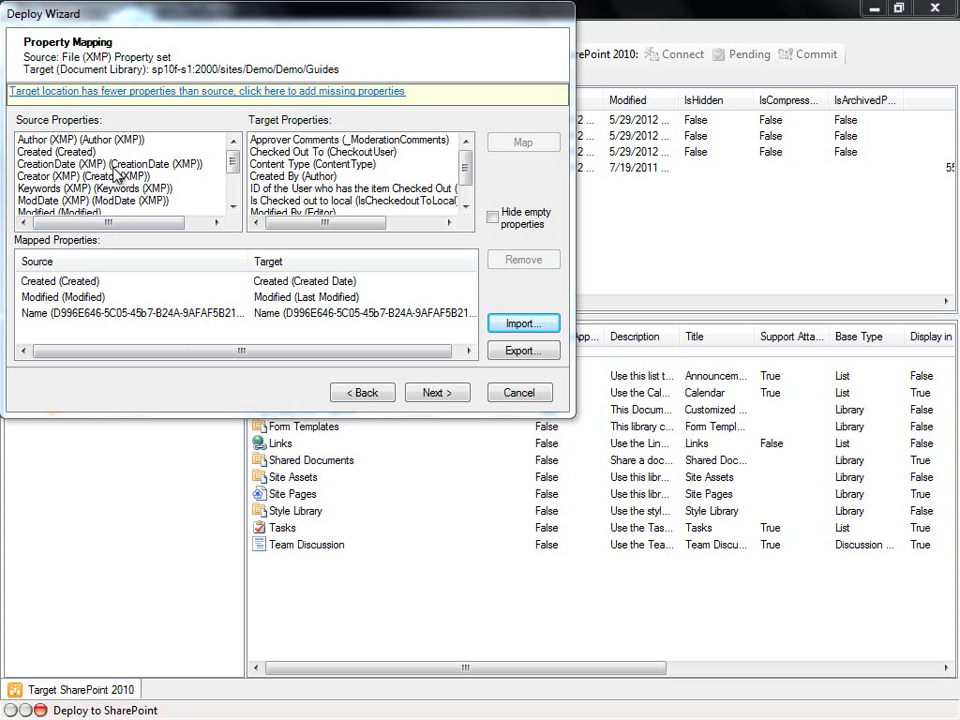
- Review the property mappings for the Guides library and map the source Author (XMP) property to the target Created By property
{"action": "mouse_move", "coordinate": [237, 165]}
{"action": "left_mouse_down"}
{"action": "mouse_move", "coordinate": [237, 198]}
{"action": "mouse_move", "coordinate": [236, 158]}
{"action": "left_mouse_up"}
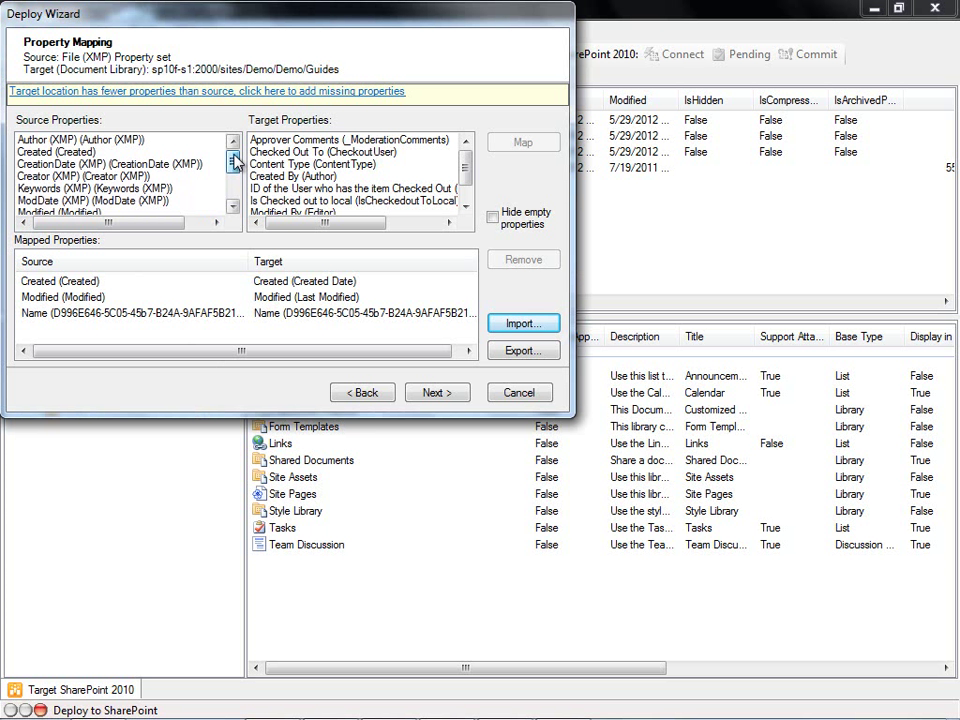
{"action": "mouse_move", "coordinate": [471, 180]}
{"action": "left_mouse_down"}
{"action": "mouse_move", "coordinate": [471, 196]}
{"action": "mouse_move", "coordinate": [474, 170]}
{"action": "left_mouse_up"}
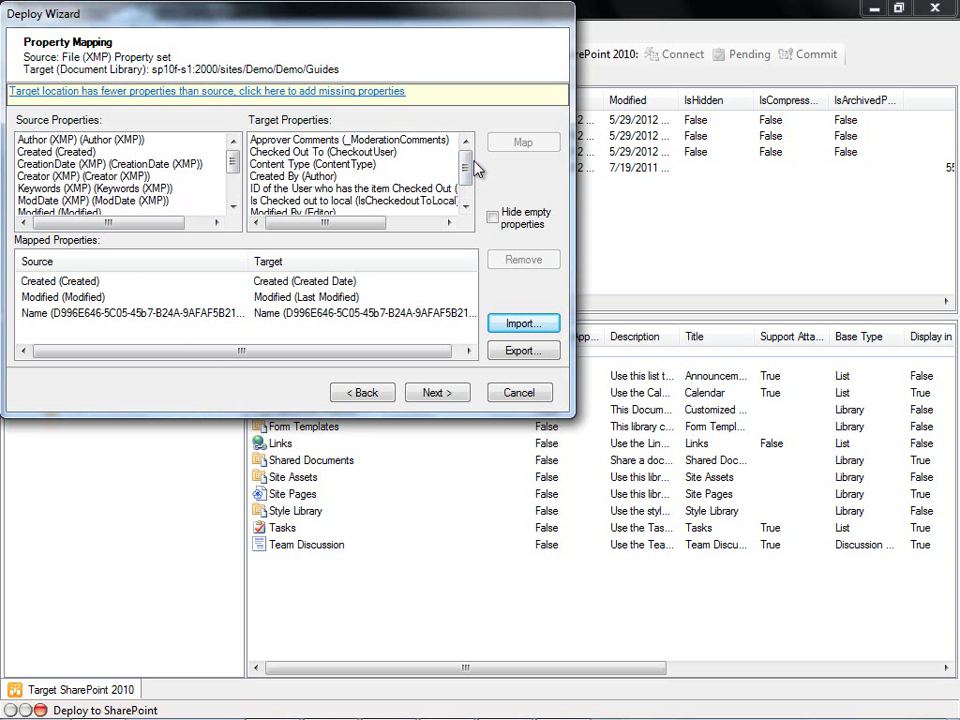
{"action": "left_click", "coordinate": [50, 288]}
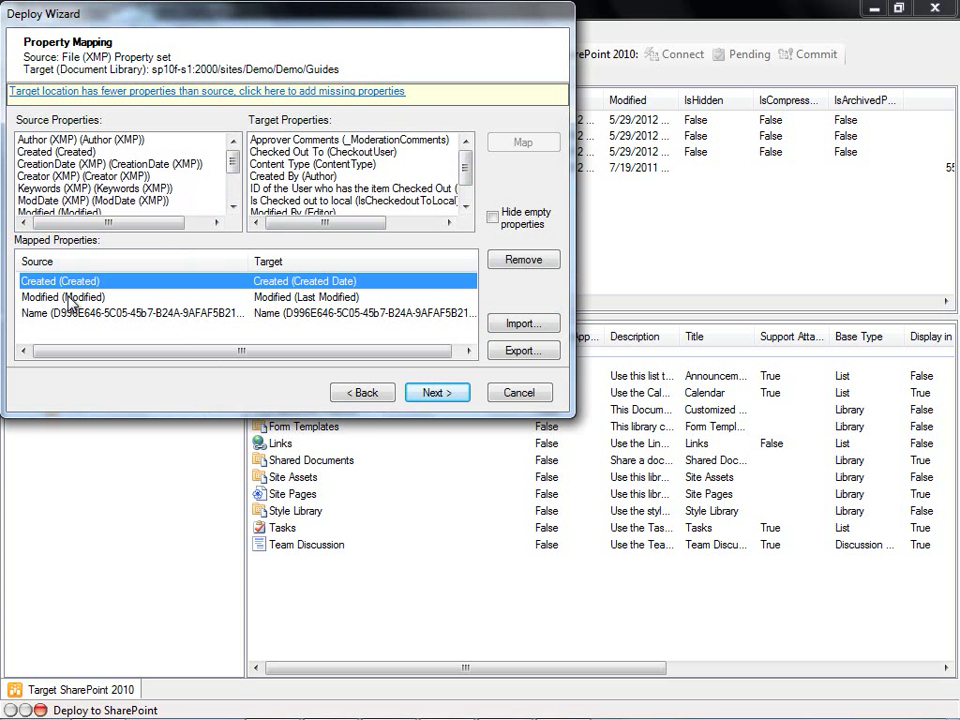
{"action": "left_click", "coordinate": [104, 300]}
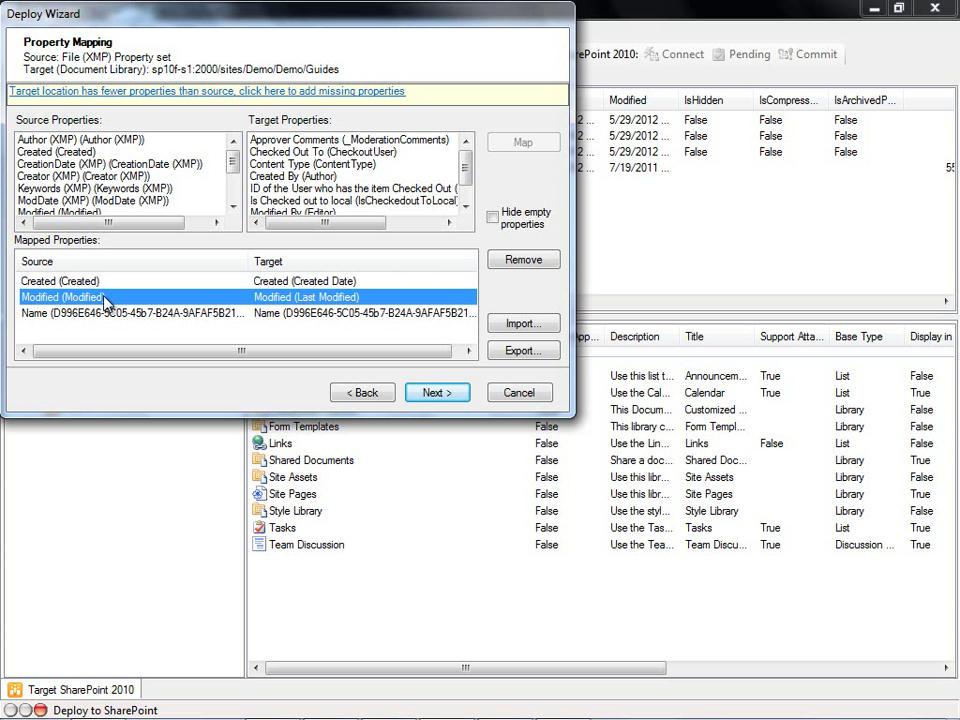
{"action": "left_click", "coordinate": [320, 288]}
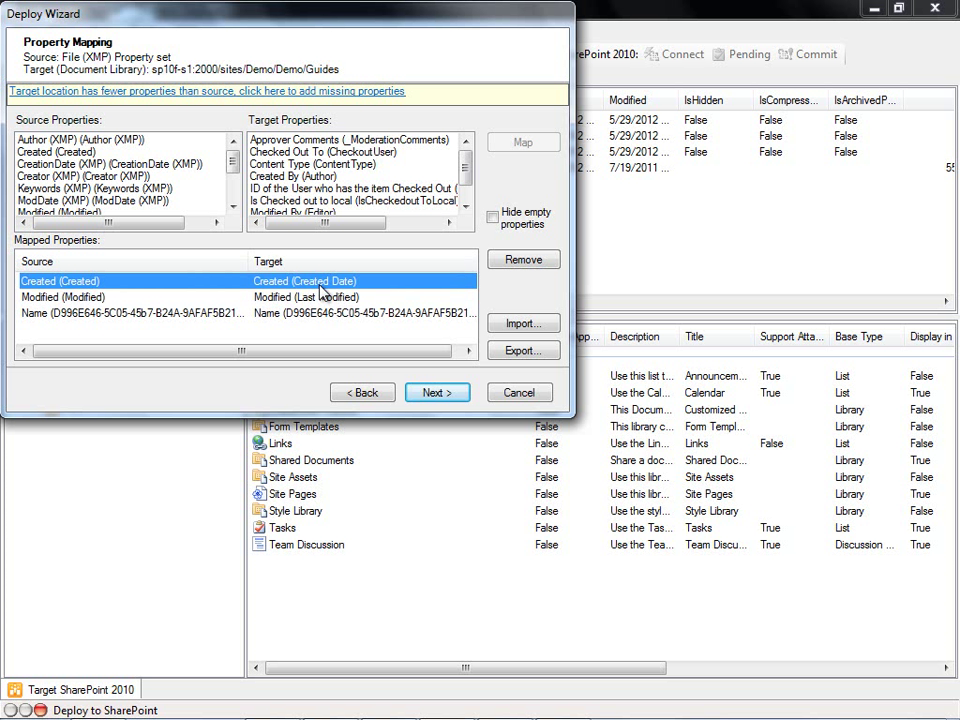
{"action": "left_click", "coordinate": [136, 141]}
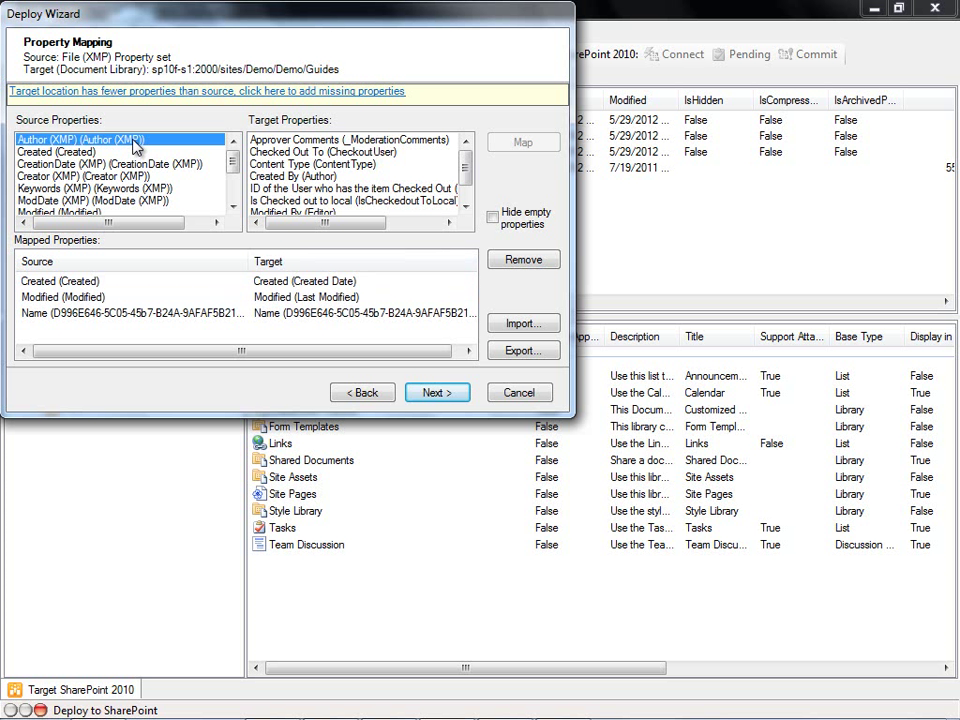
{"action": "left_click", "coordinate": [330, 179]}
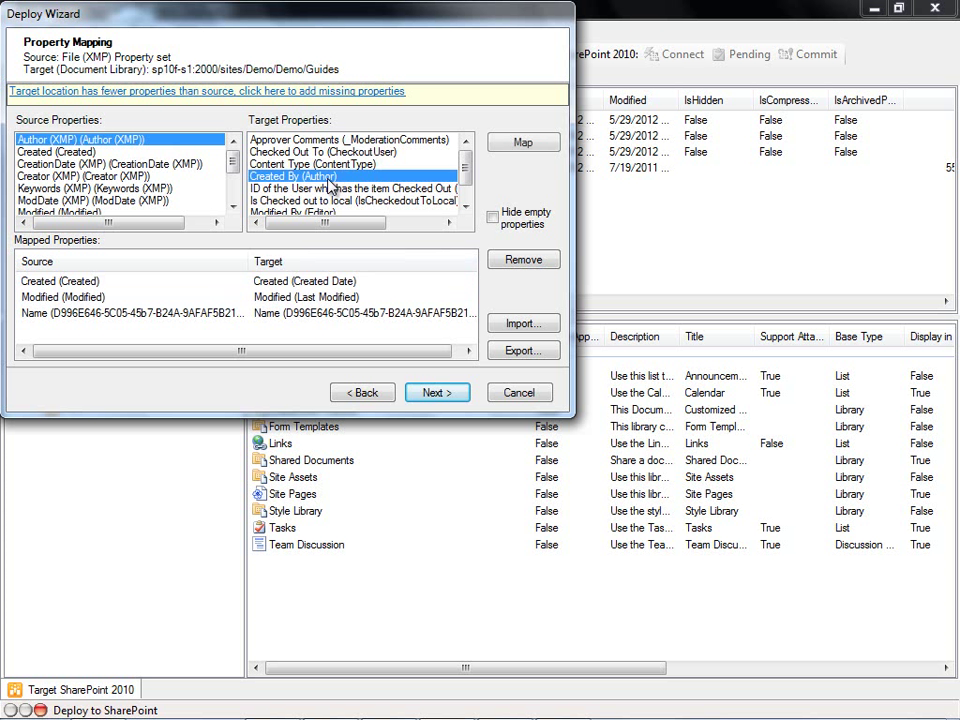
{"action": "left_click", "coordinate": [523, 145]}
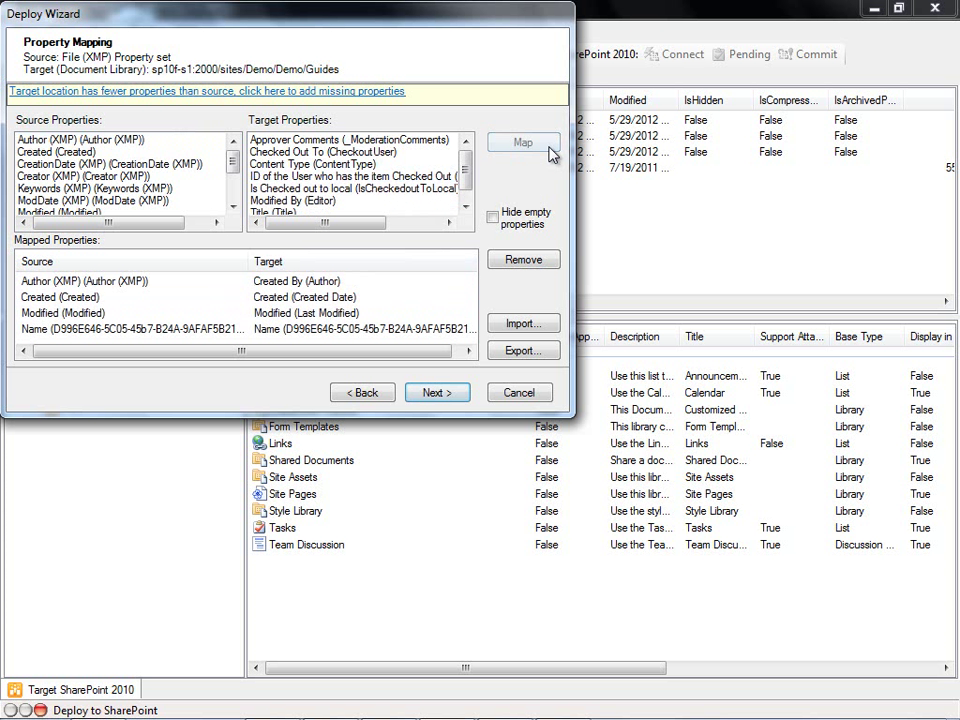
- Add the missing CreationDate (XMP), Creator (XMP) and Keywords (XMP) properties to the target Guides library and continue to the value mapping
{"action": "left_click", "coordinate": [405, 95]}
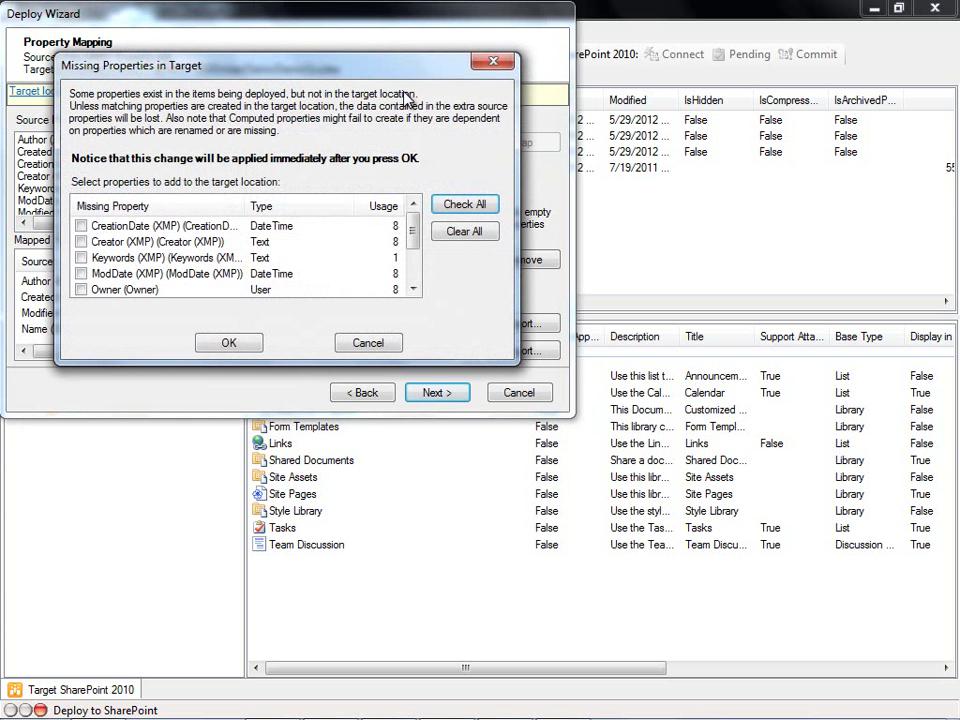
{"action": "left_click", "coordinate": [81, 226]}
{"action": "left_click", "coordinate": [81, 242]}
{"action": "left_click", "coordinate": [81, 258]}
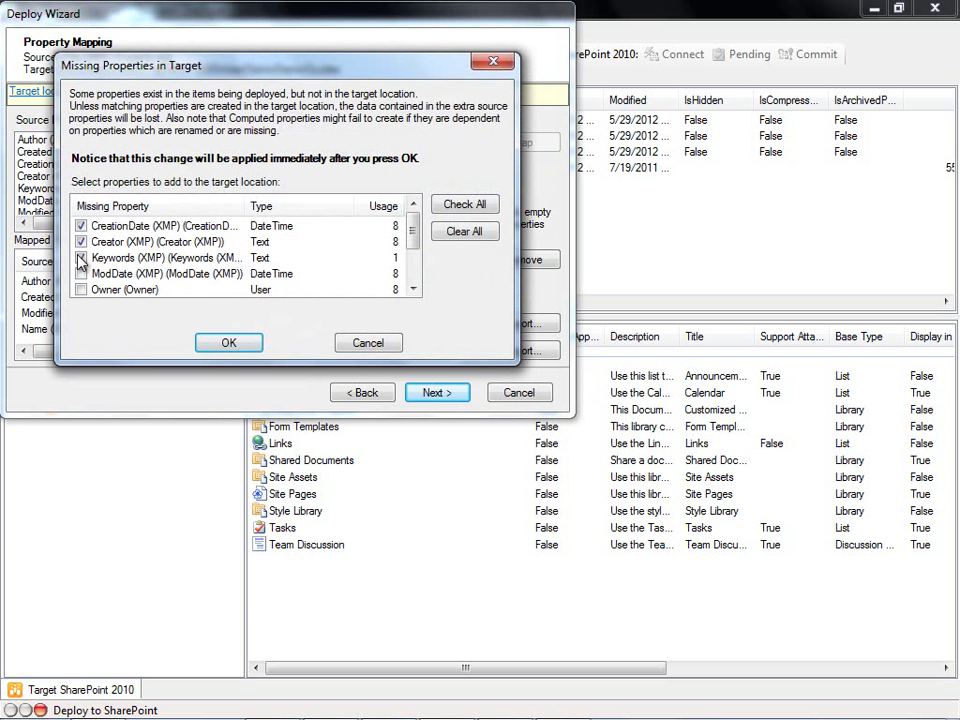
{"action": "left_click", "coordinate": [225, 346]}
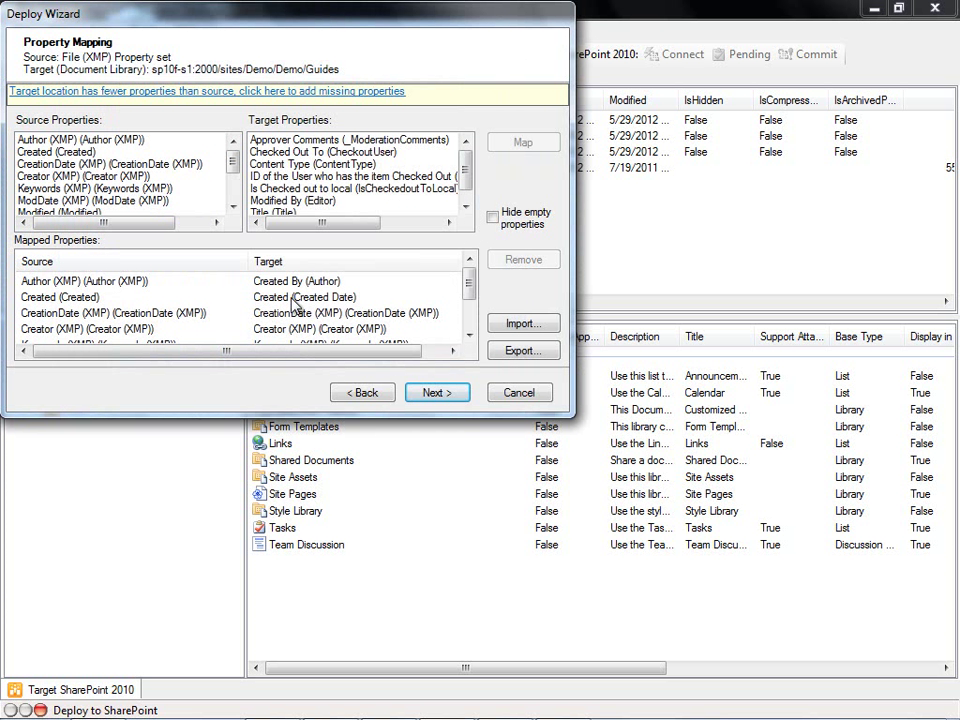
{"action": "left_click", "coordinate": [441, 393]}
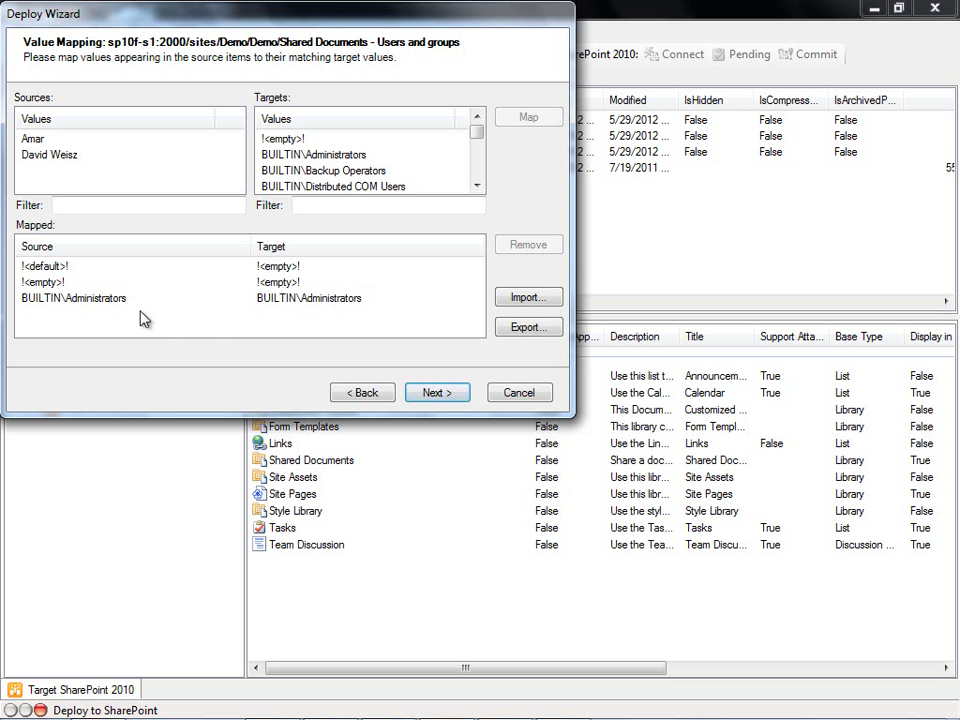
- Review the users and groups value mappings, map the second unmapped source user to the matching TZUNAMI domain account, and accept the mappings
{"action": "left_click", "coordinate": [95, 268]}
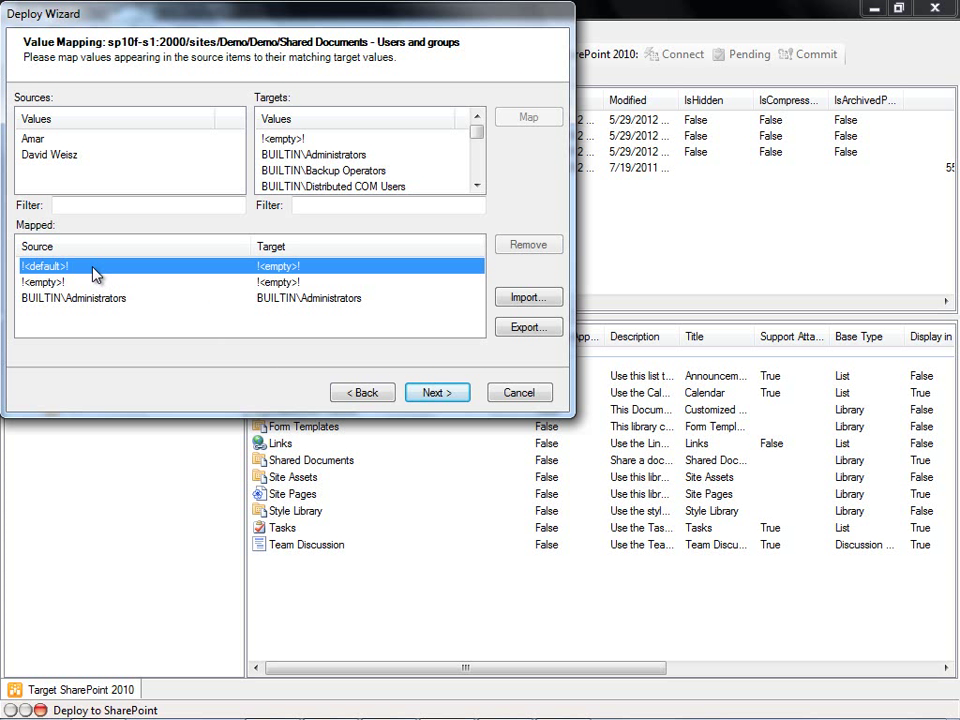
{"action": "left_click", "coordinate": [128, 308]}
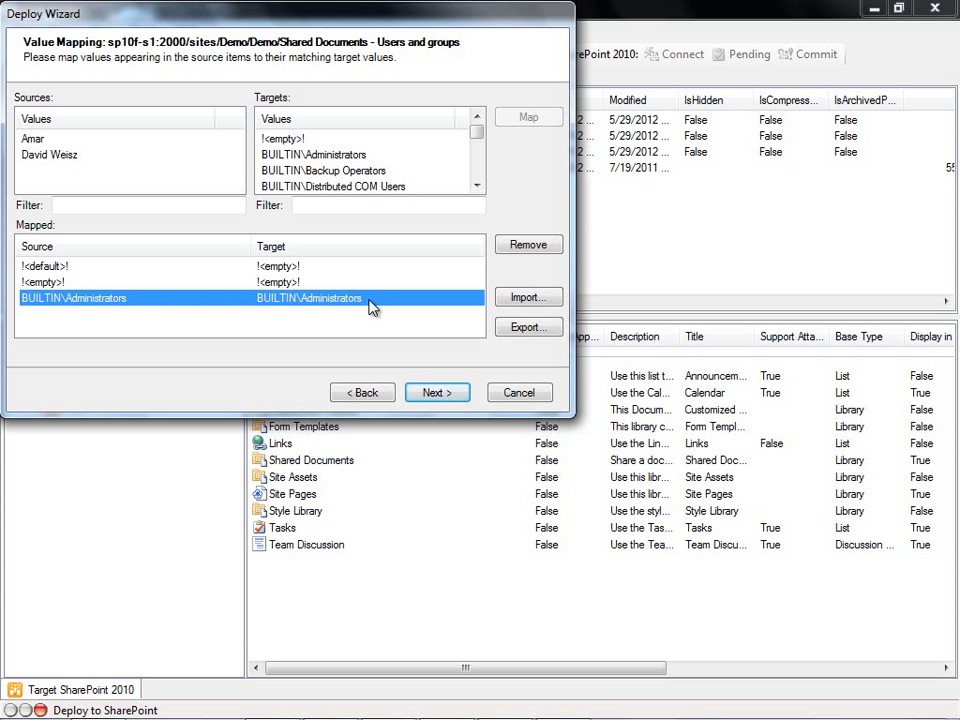
{"action": "left_click", "coordinate": [78, 164]}
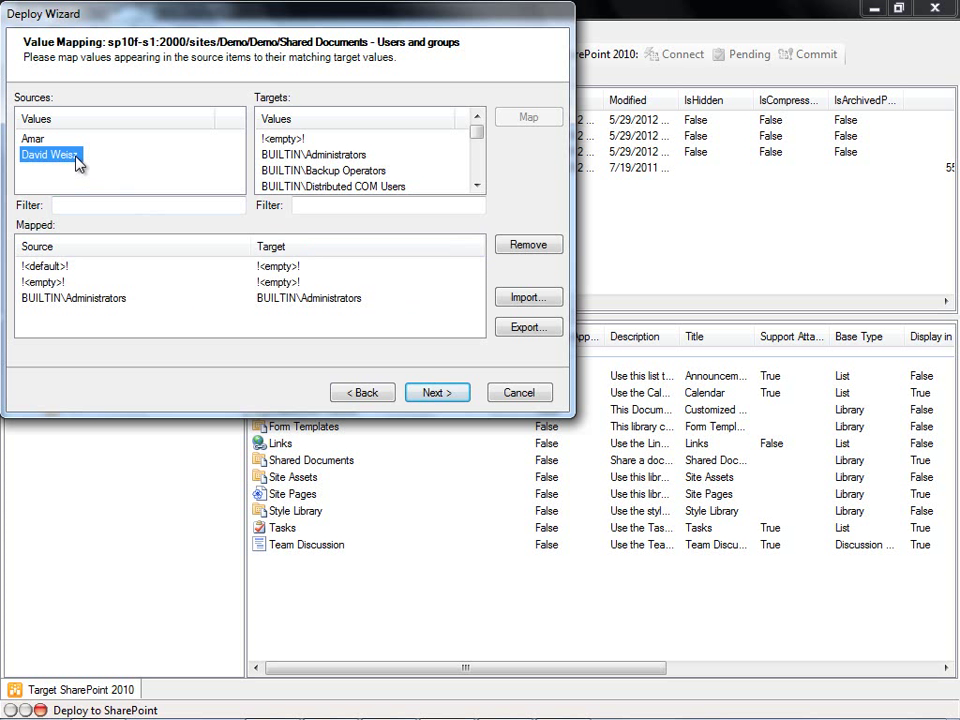
{"action": "left_click", "coordinate": [312, 207]}
{"action": "type", "text": "david"}
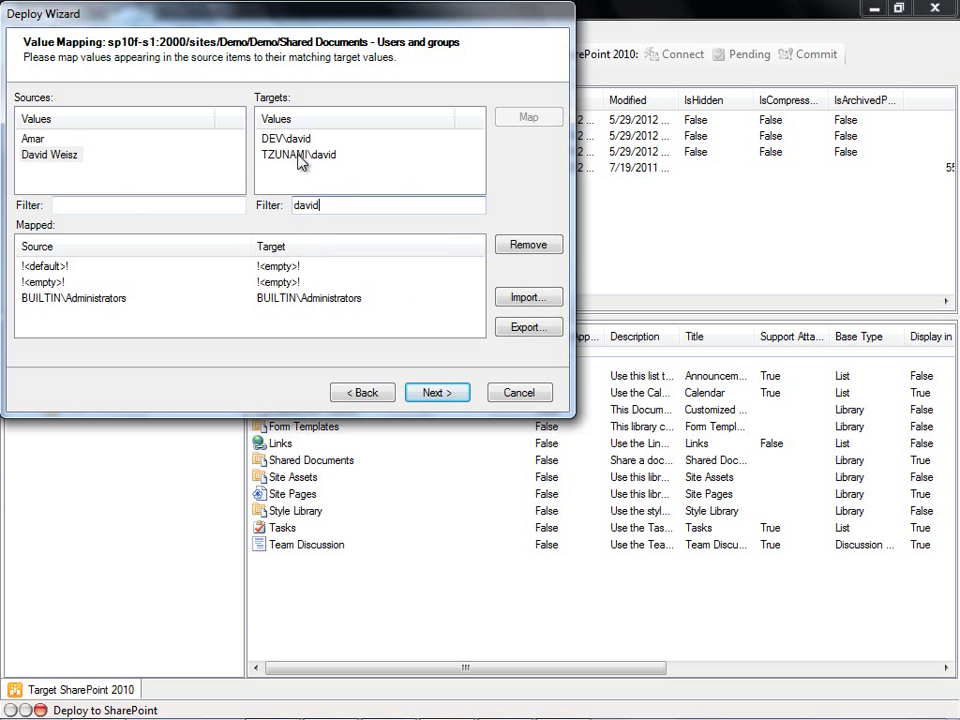
{"action": "left_click", "coordinate": [300, 158]}
{"action": "left_click", "coordinate": [549, 124]}
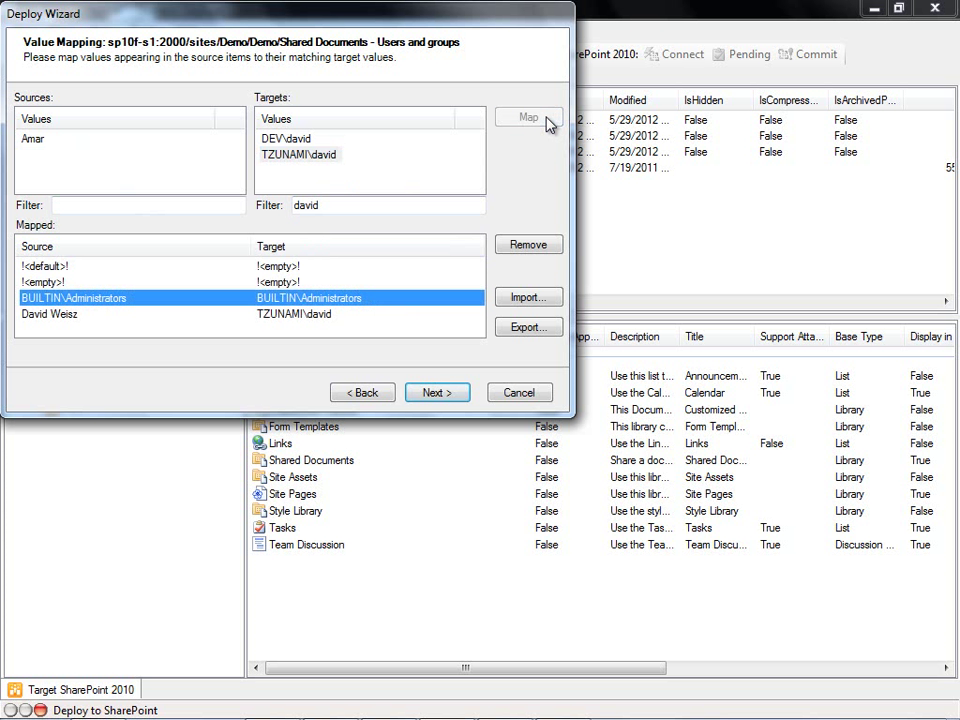
{"action": "left_click", "coordinate": [463, 395]}
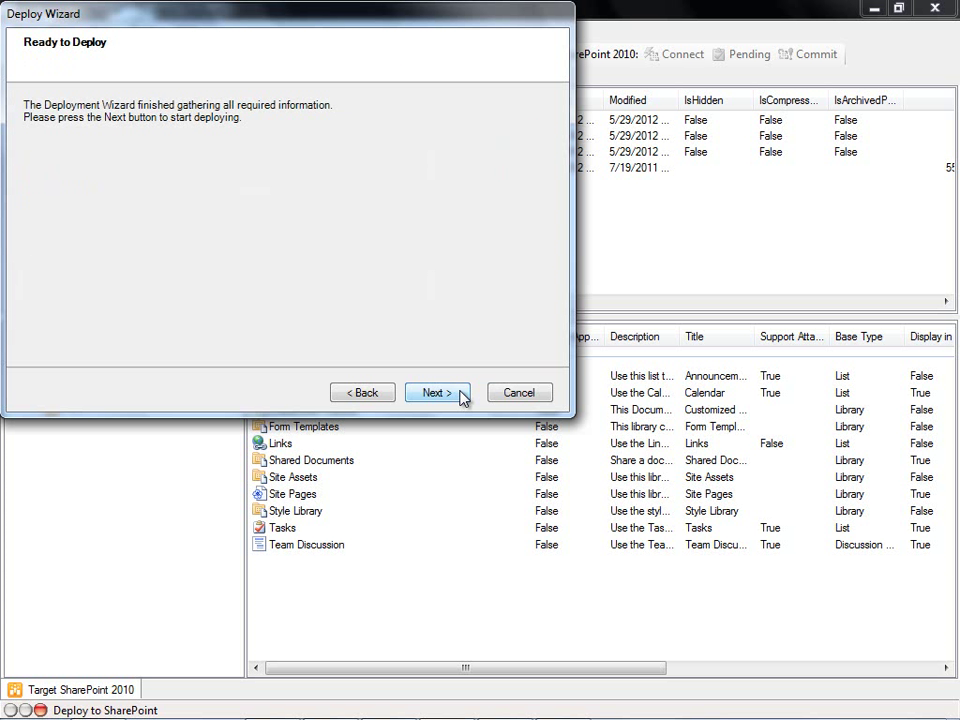
- Run the deployment of the Demo file share and finish the wizard
{"action": "left_click", "coordinate": [463, 395]}
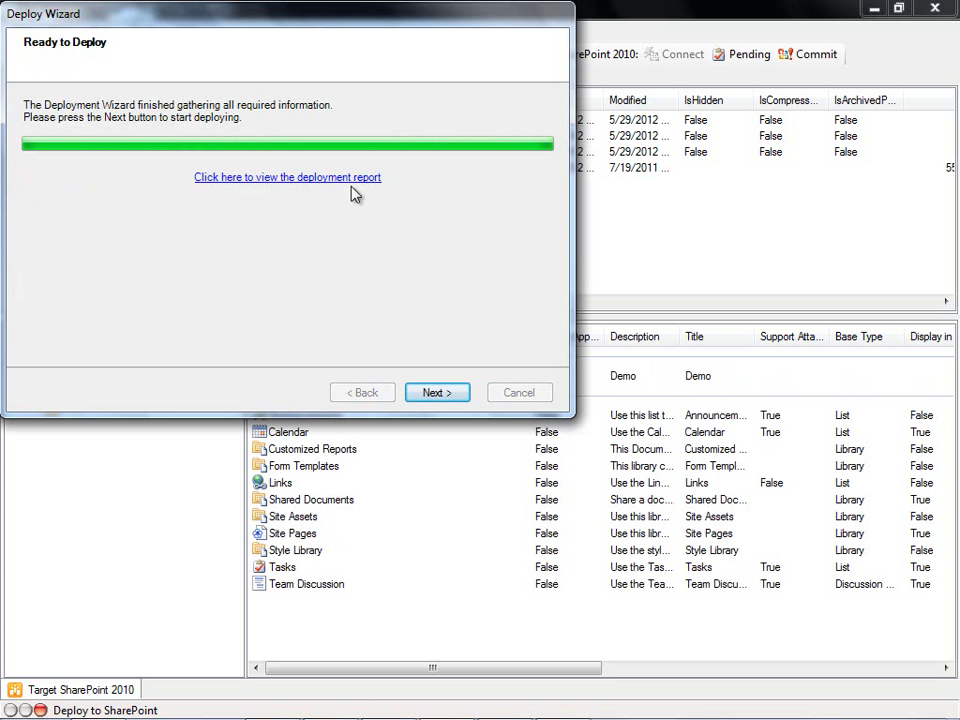
{"action": "left_click", "coordinate": [455, 394]}
{"action": "left_click", "coordinate": [437, 393]}
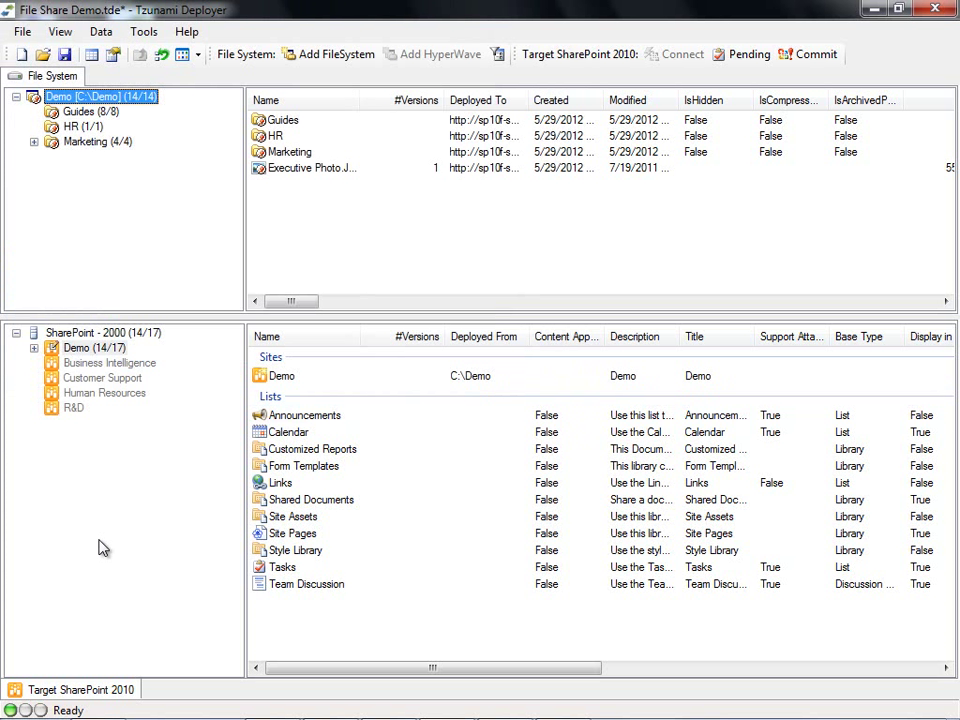
- Examine the deployed Demo site and its Marketing subsite in the target SharePoint tree, including their libraries and lists
{"action": "left_click", "coordinate": [111, 489]}
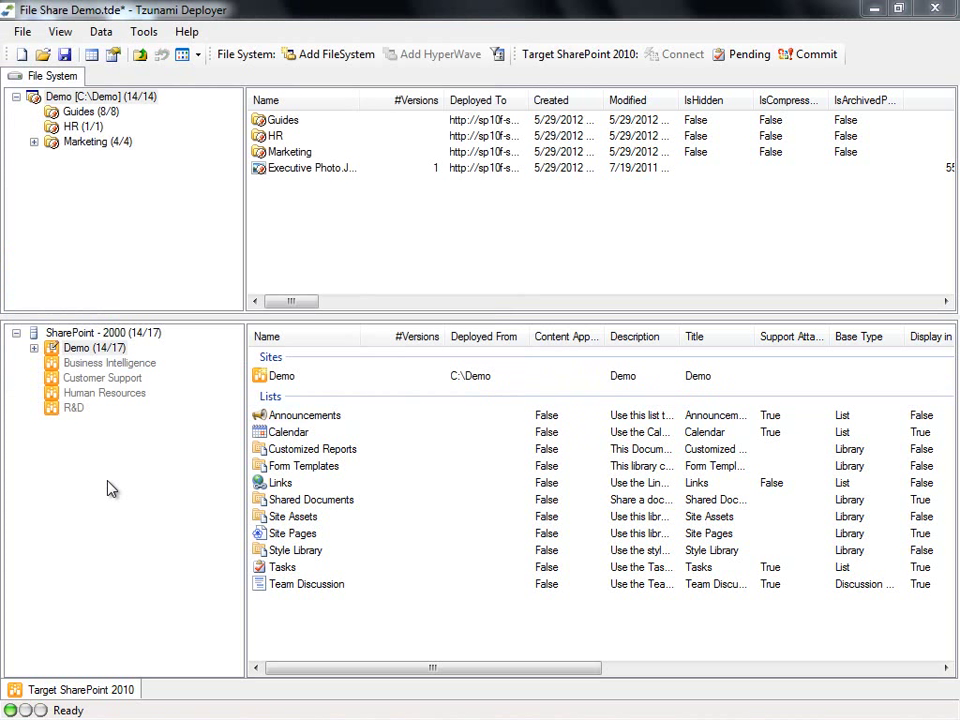
{"action": "left_click", "coordinate": [34, 348]}
{"action": "left_click", "coordinate": [100, 364]}
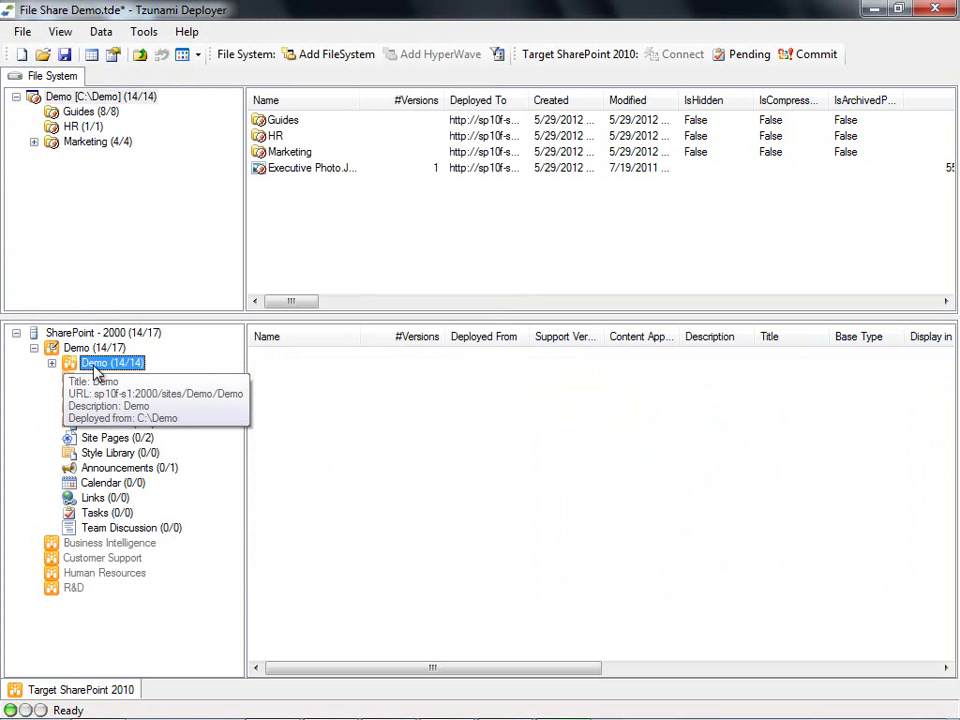
{"action": "left_click", "coordinate": [52, 364]}
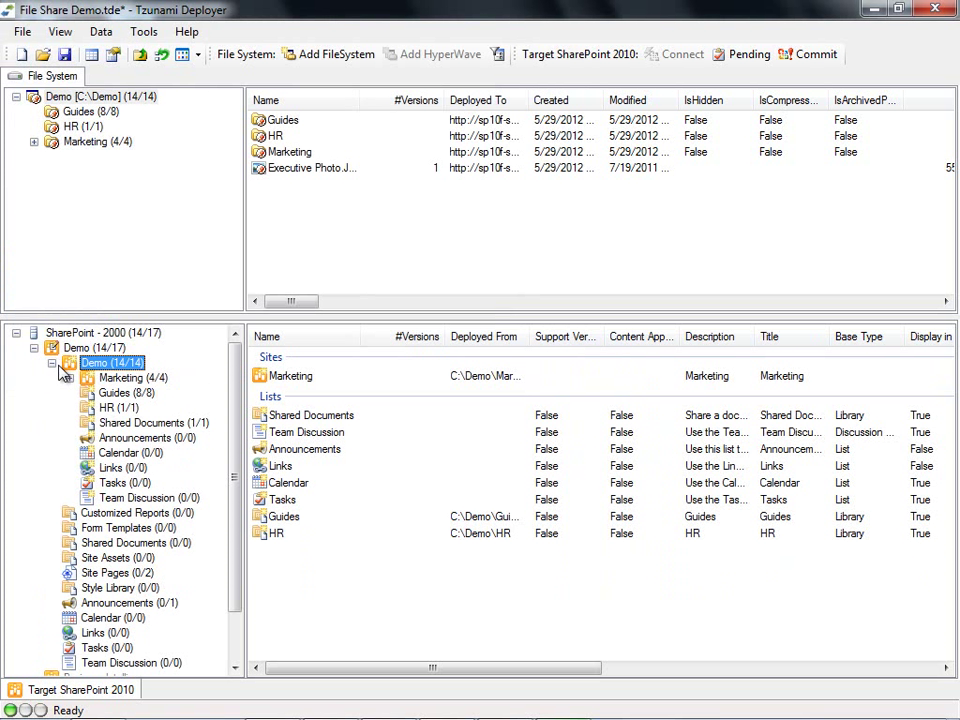
{"action": "left_click", "coordinate": [118, 379]}
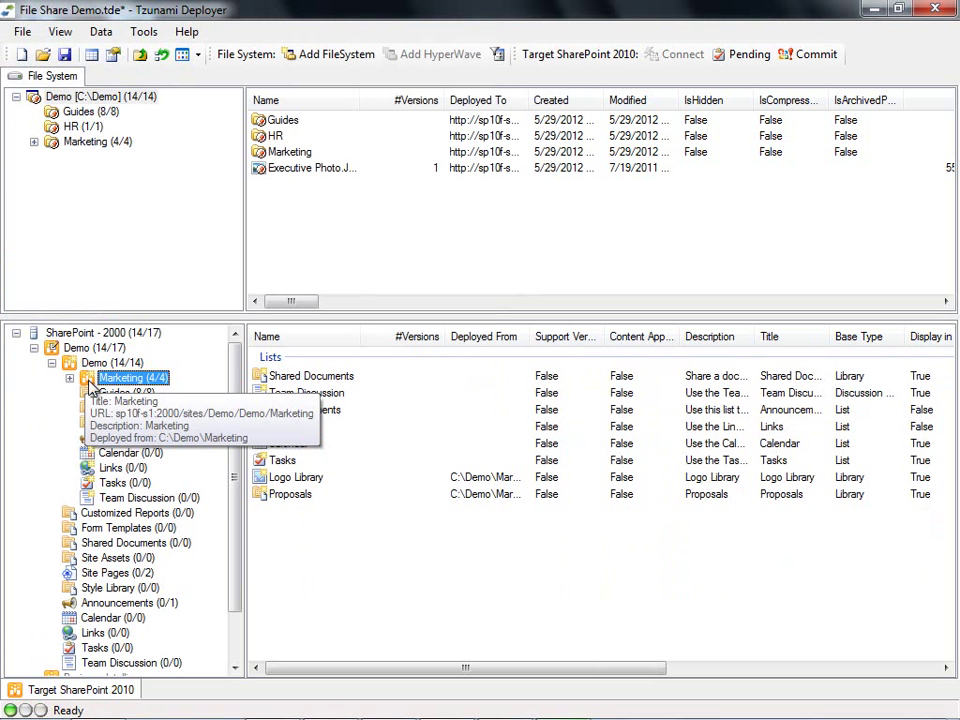
{"action": "left_click", "coordinate": [154, 424]}
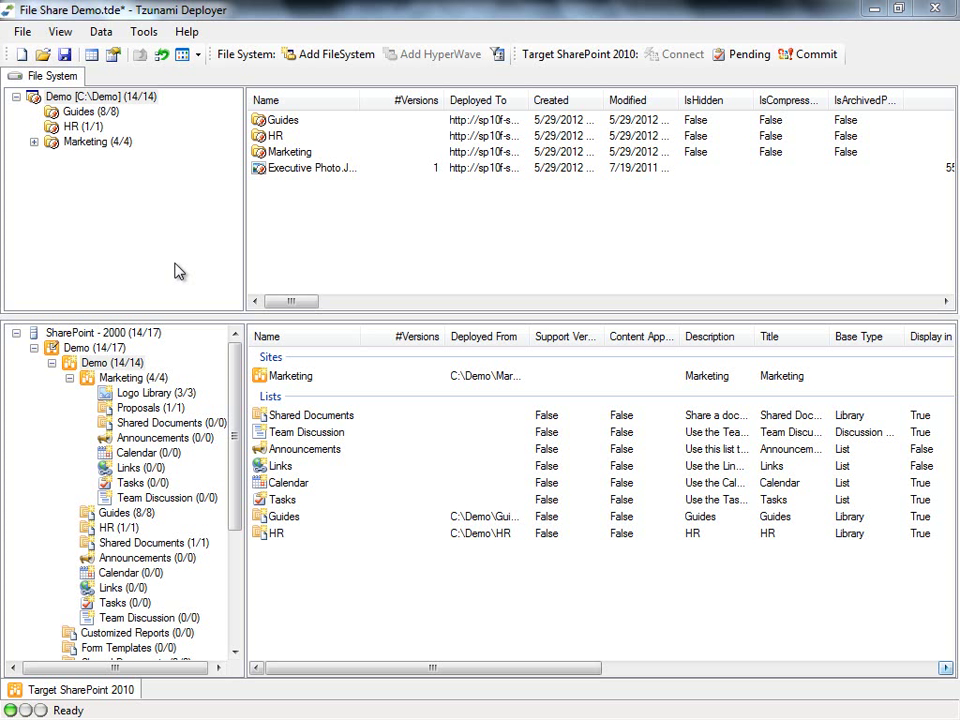
- Commit the pending deployment to SharePoint, saving the project first, and close the commit report
{"action": "left_click", "coordinate": [815, 60]}
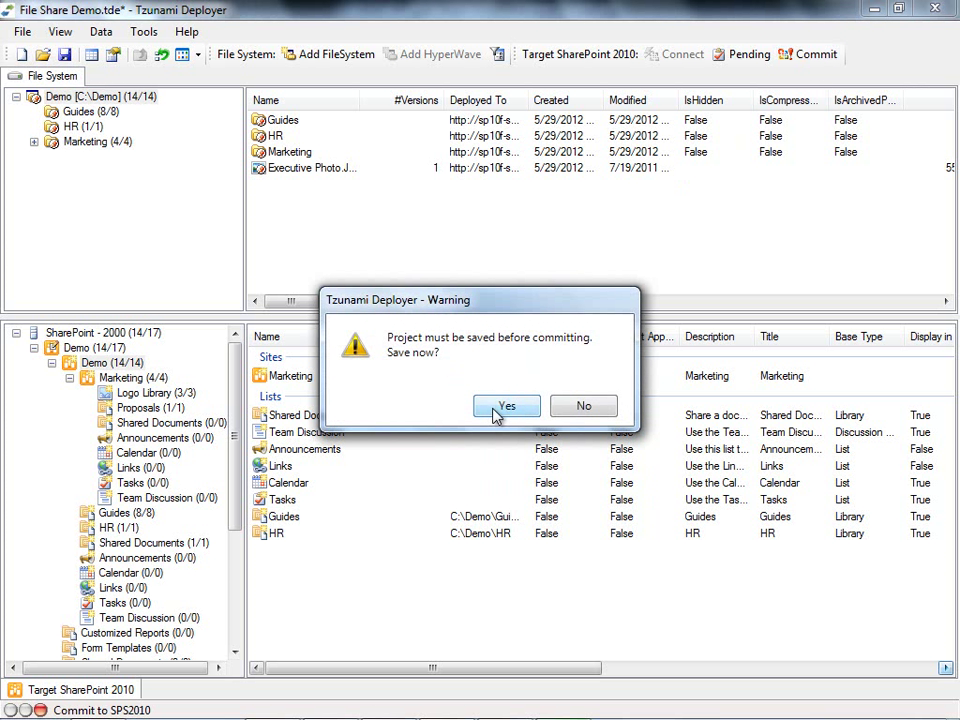
{"action": "left_click", "coordinate": [502, 408]}
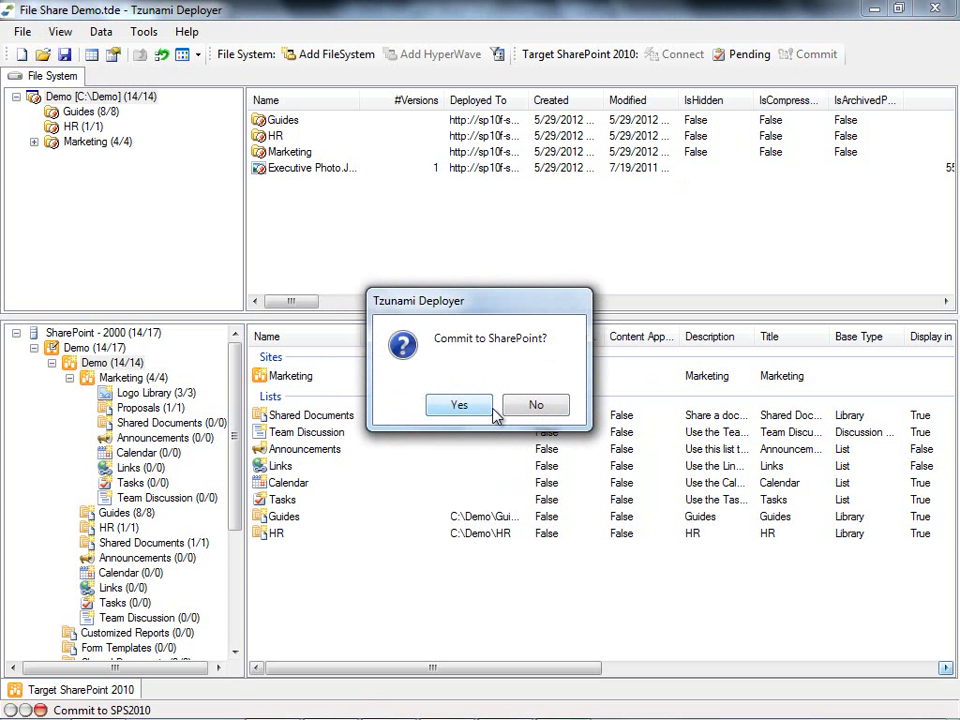
{"action": "left_click", "coordinate": [490, 413]}
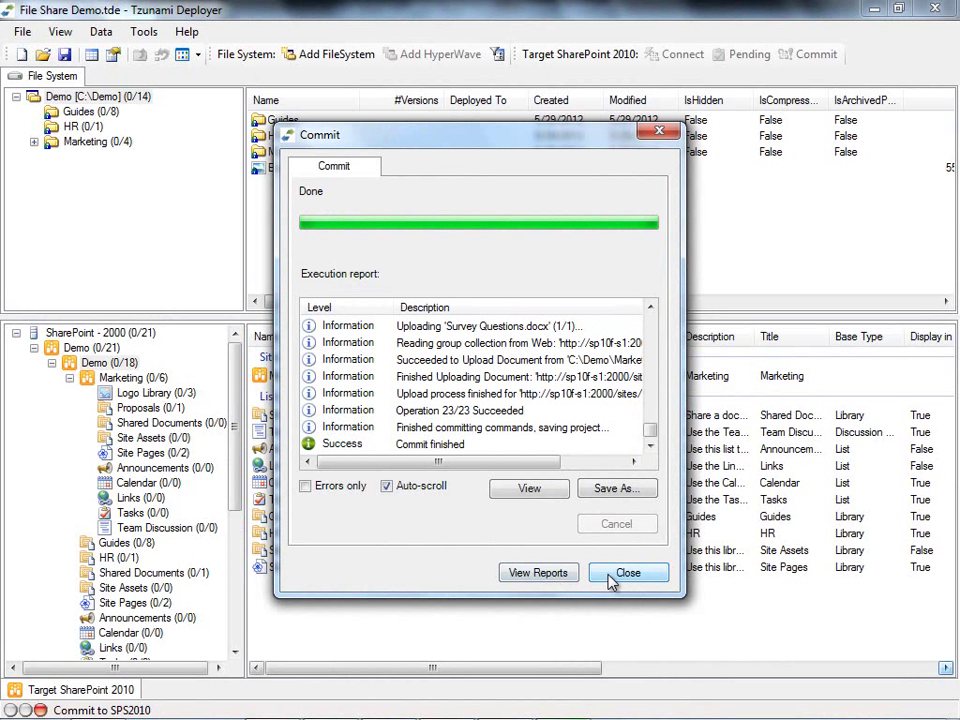
{"action": "left_click", "coordinate": [614, 576]}
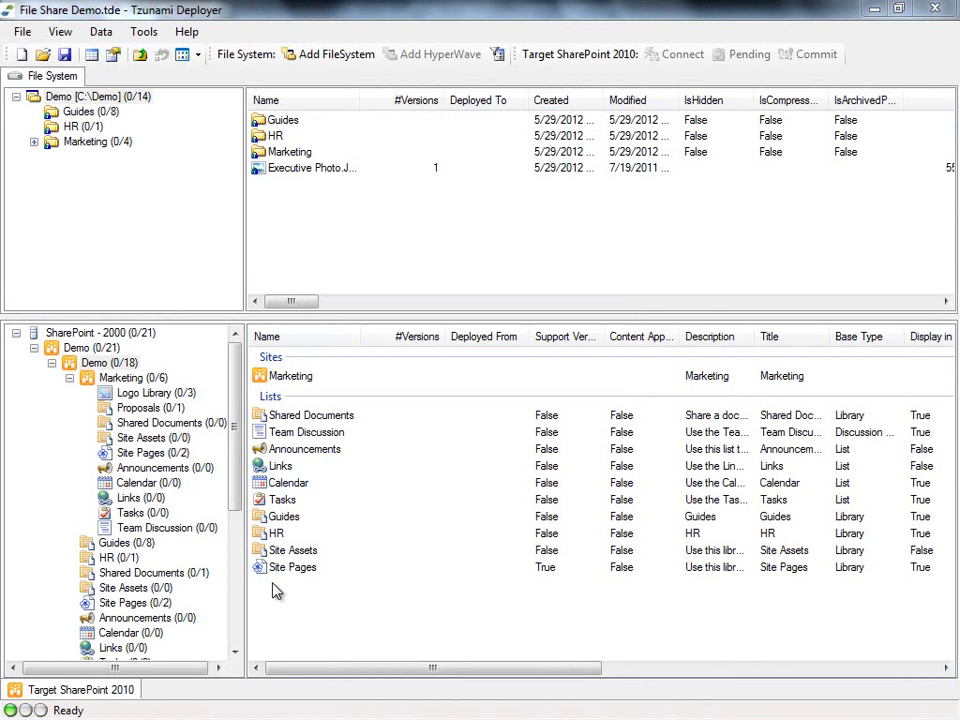
- Open the migrated Demo site in the browser and view the documents in its Guides library
{"action": "right_click", "coordinate": [128, 367]}
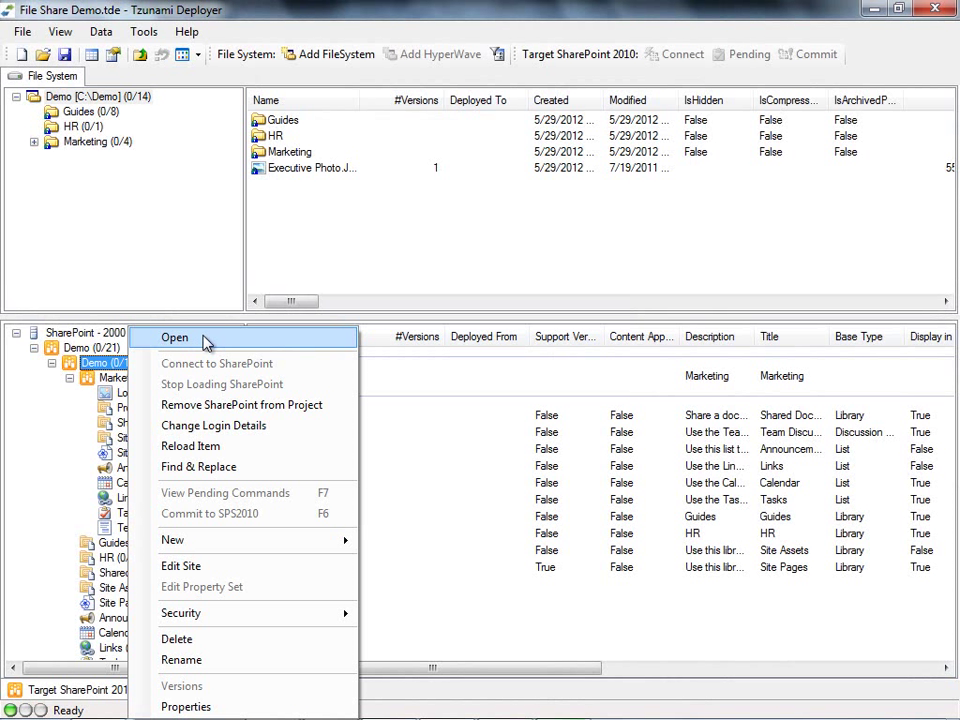
{"action": "left_click", "coordinate": [176, 338]}
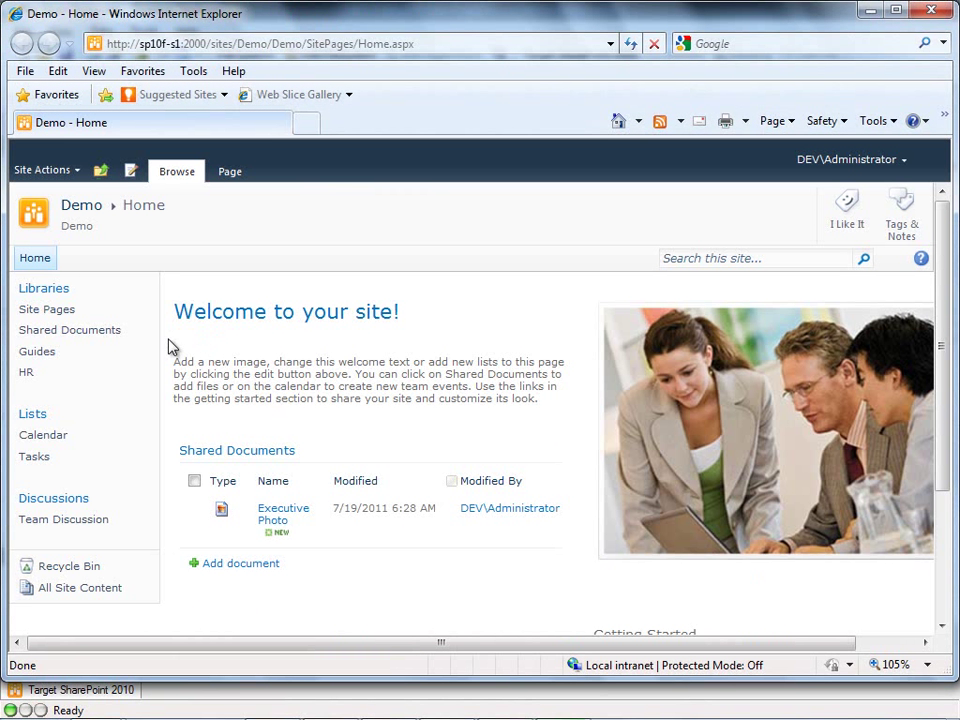
{"action": "left_click", "coordinate": [40, 355]}
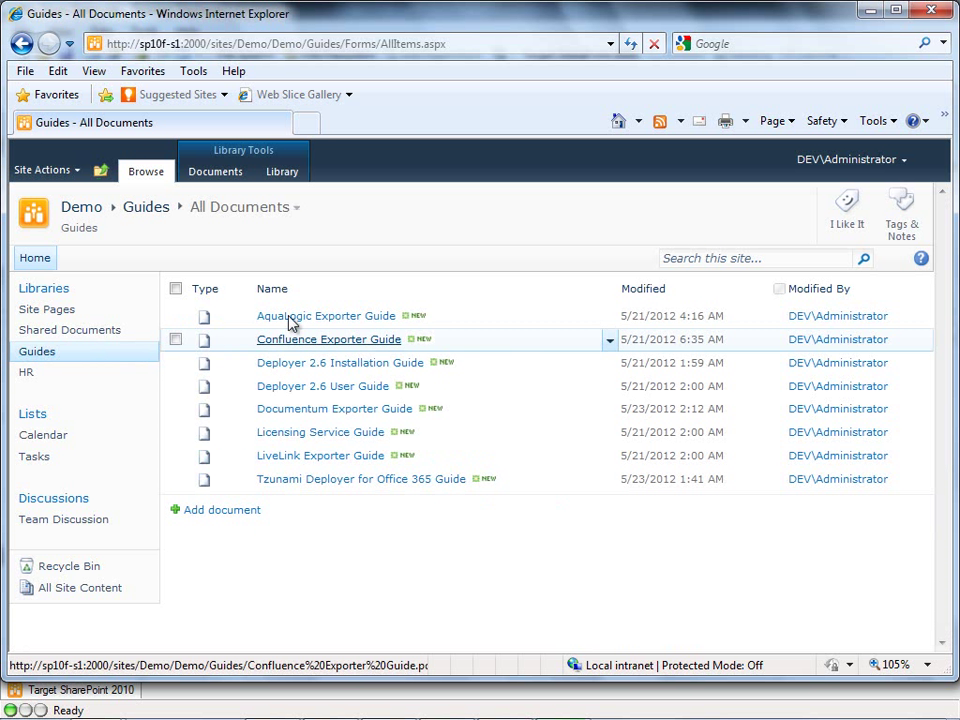